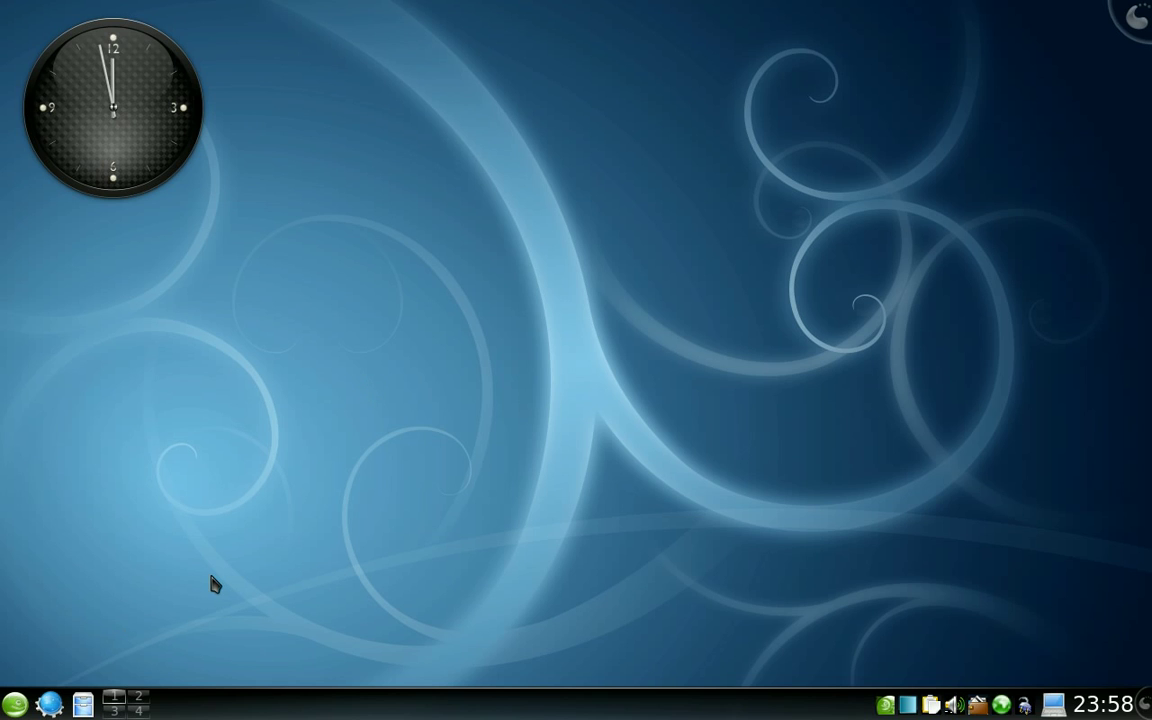
Launch Gwenview from KRunner using the search term 'gwen'.
{"action": "key", "text": "alt+F2"}
{"action": "type", "text": "gwen"}
{"action": "key", "text": "Return"}
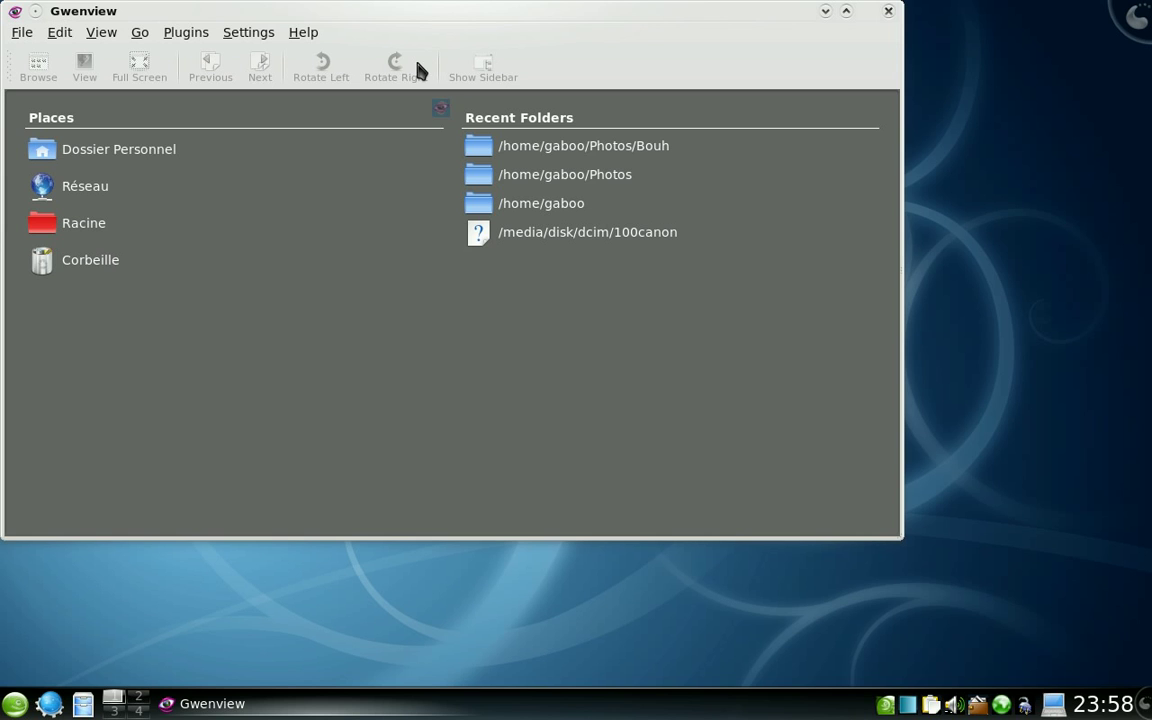
Browse to Dossier Personnel > Photos to list the year subfolders 1996–2008.
{"action": "left_click_drag", "start_coordinate": [421, 20], "coordinate": [522, 84]}
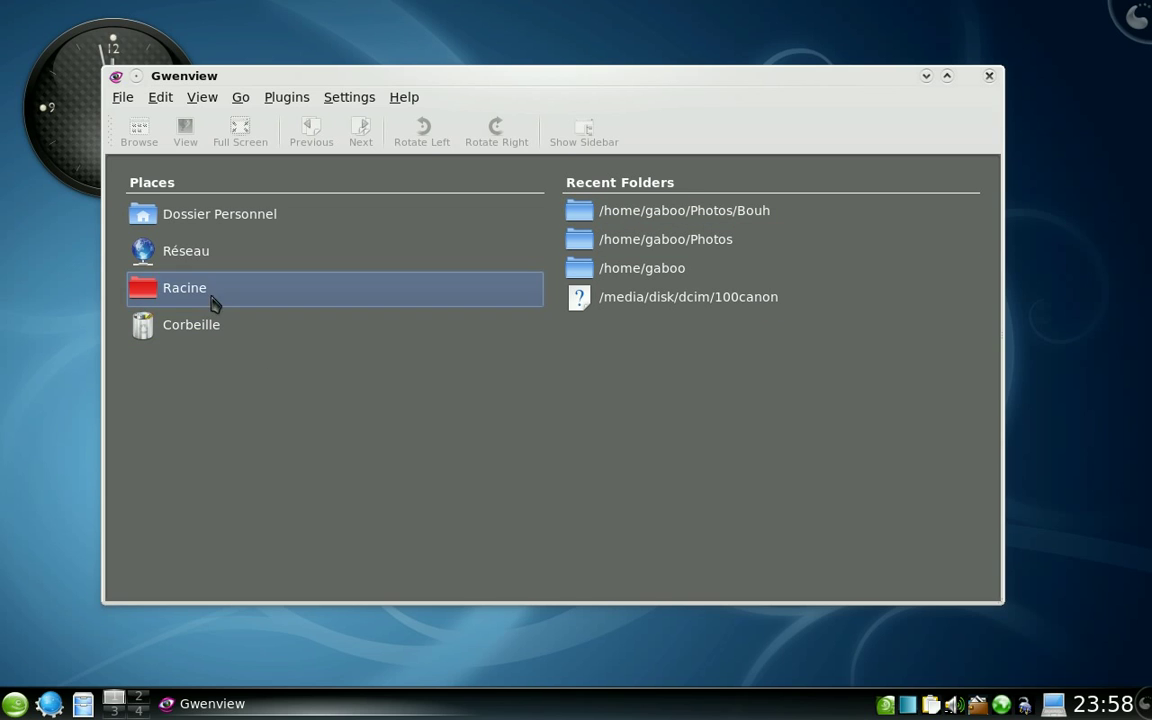
{"action": "left_click", "coordinate": [205, 222]}
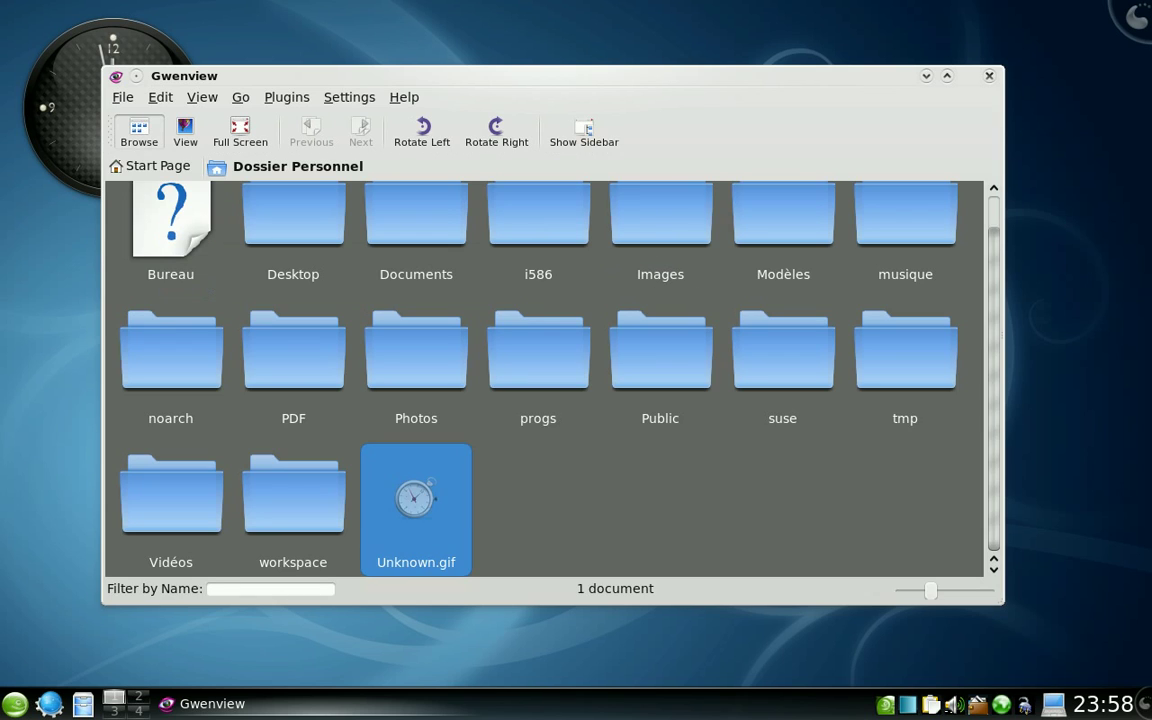
{"action": "left_click", "coordinate": [418, 355]}
{"action": "scroll", "coordinate": [605, 375], "scroll_direction": "down", "scroll_amount": 1}
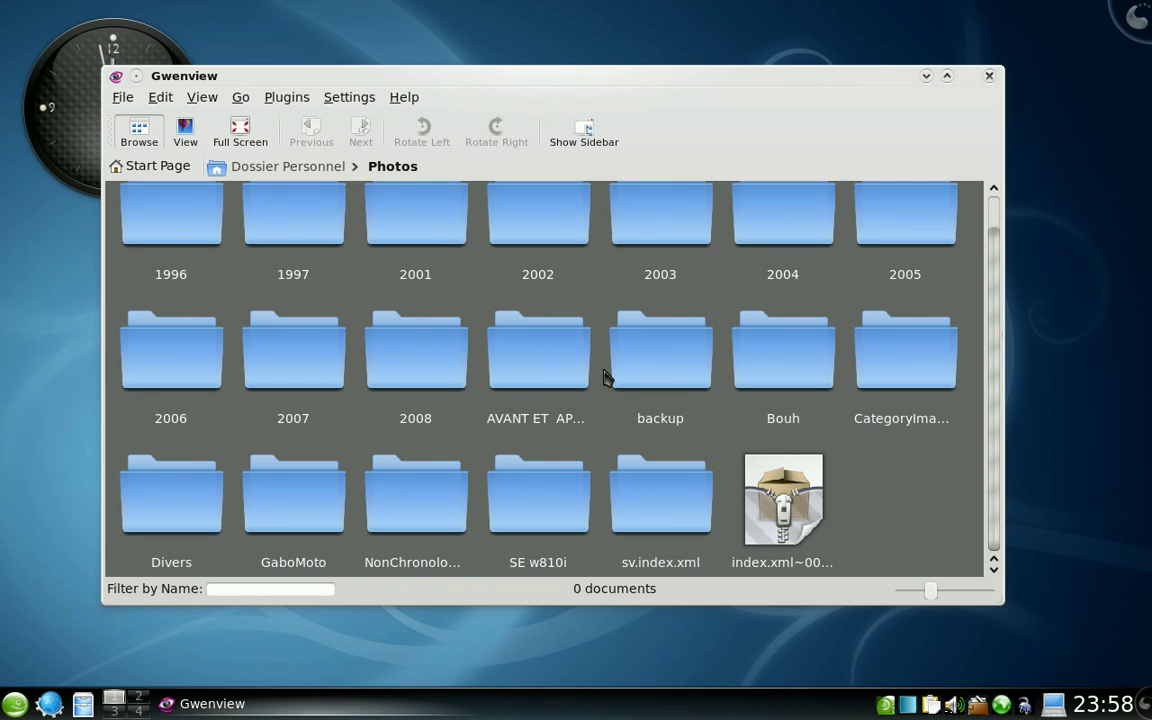
{"action": "scroll", "coordinate": [560, 385], "scroll_direction": "up", "scroll_amount": 1}
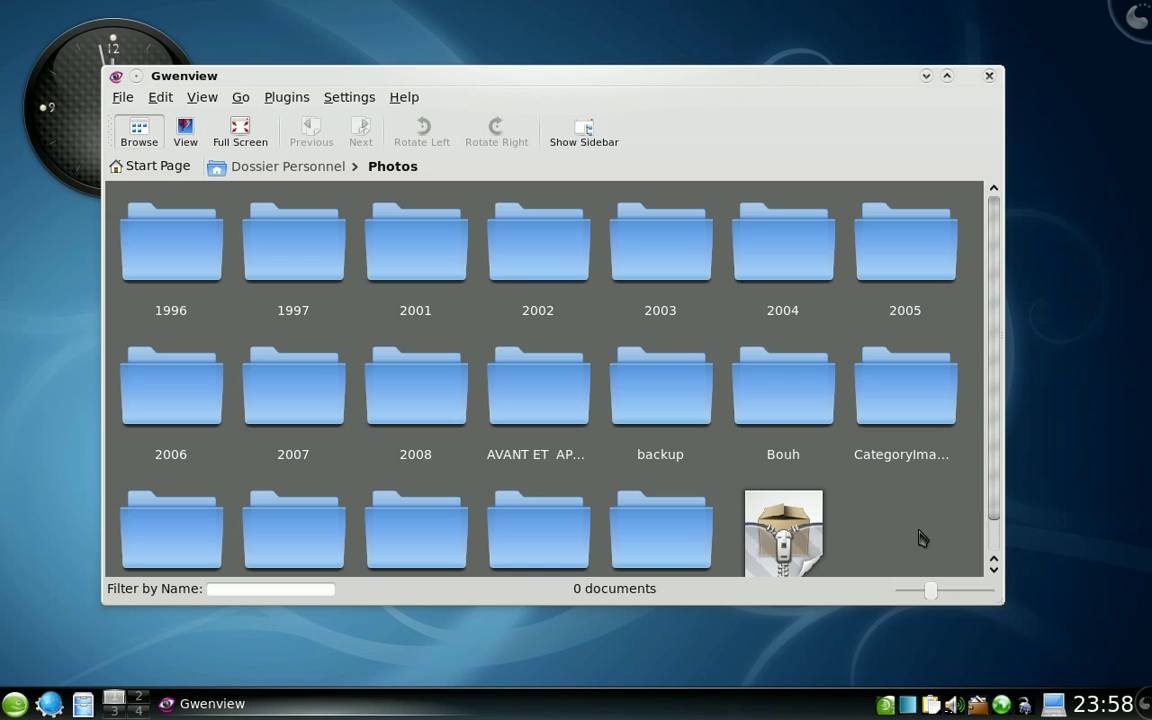
{"action": "scroll", "coordinate": [993, 480], "scroll_direction": "down", "scroll_amount": 1}
{"action": "scroll", "coordinate": [995, 430], "scroll_direction": "up", "scroll_amount": 1}
Bookmark Photos as a Place, return to the start page, and launch Dolphin.
{"action": "left_click", "coordinate": [117, 98]}
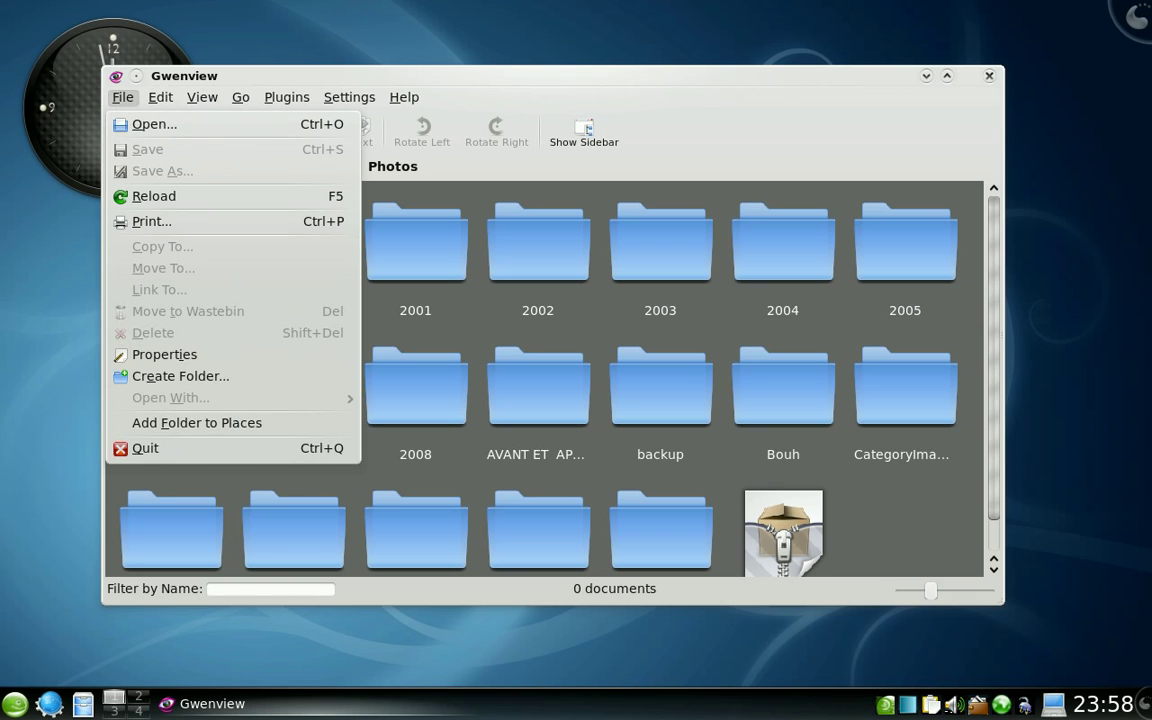
{"action": "left_click", "coordinate": [168, 425]}
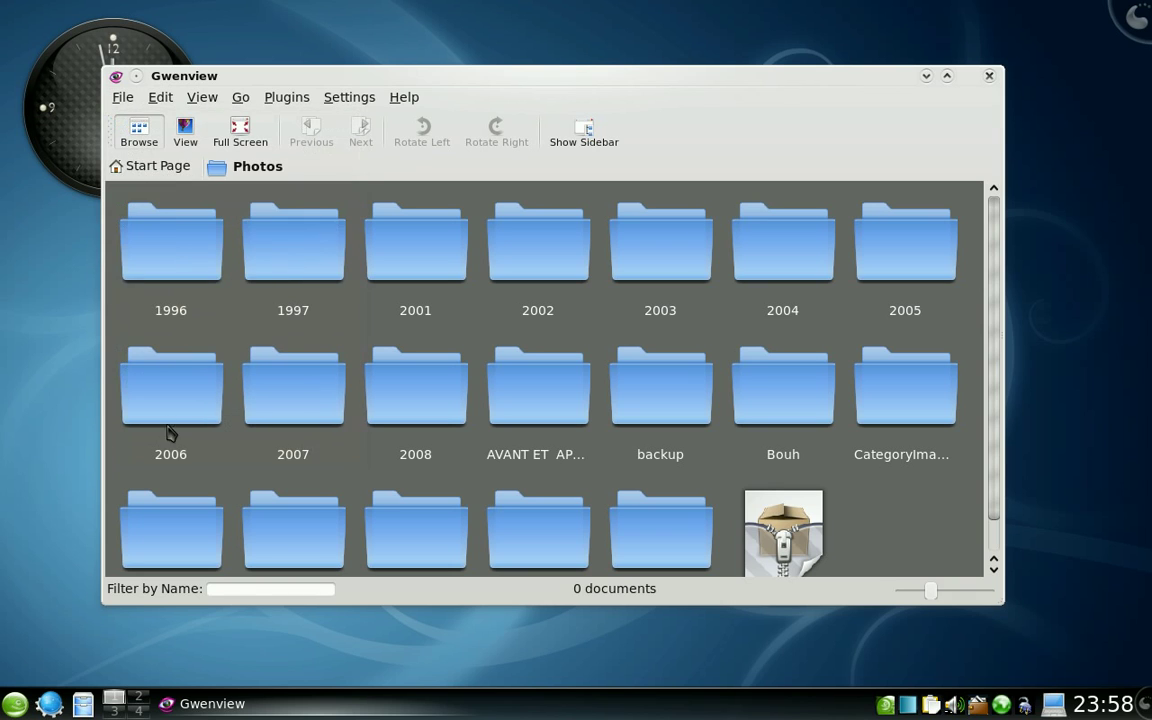
{"action": "left_click", "coordinate": [145, 167]}
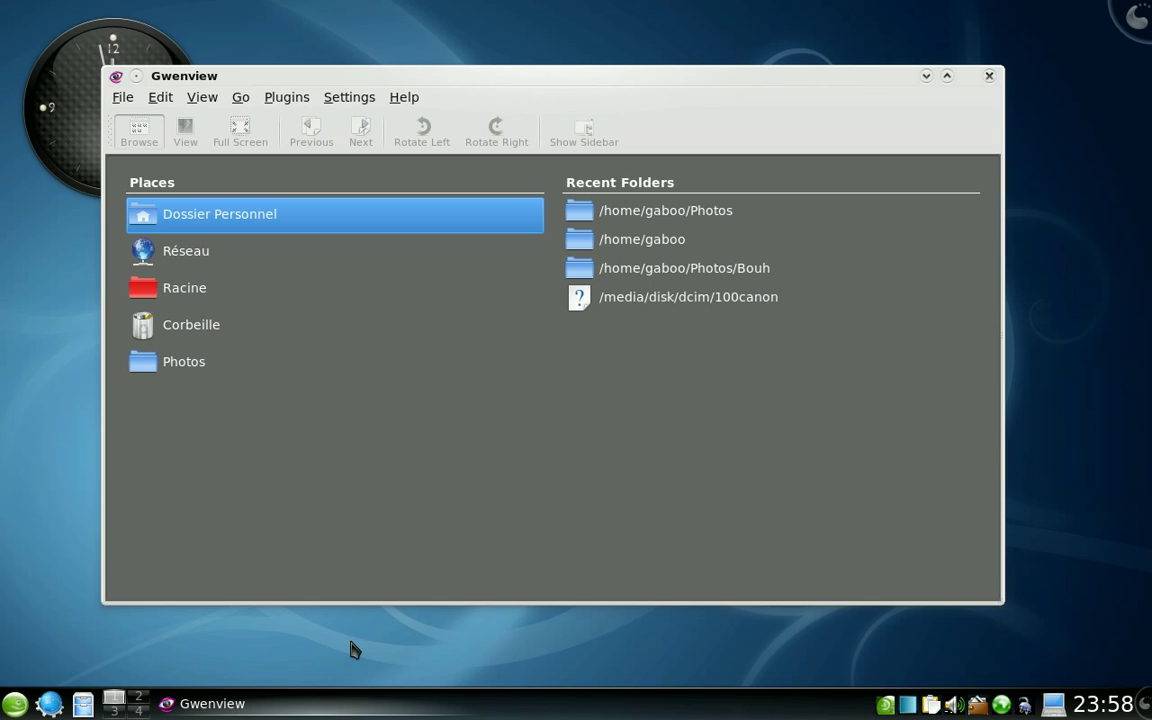
{"action": "left_click", "coordinate": [83, 704]}
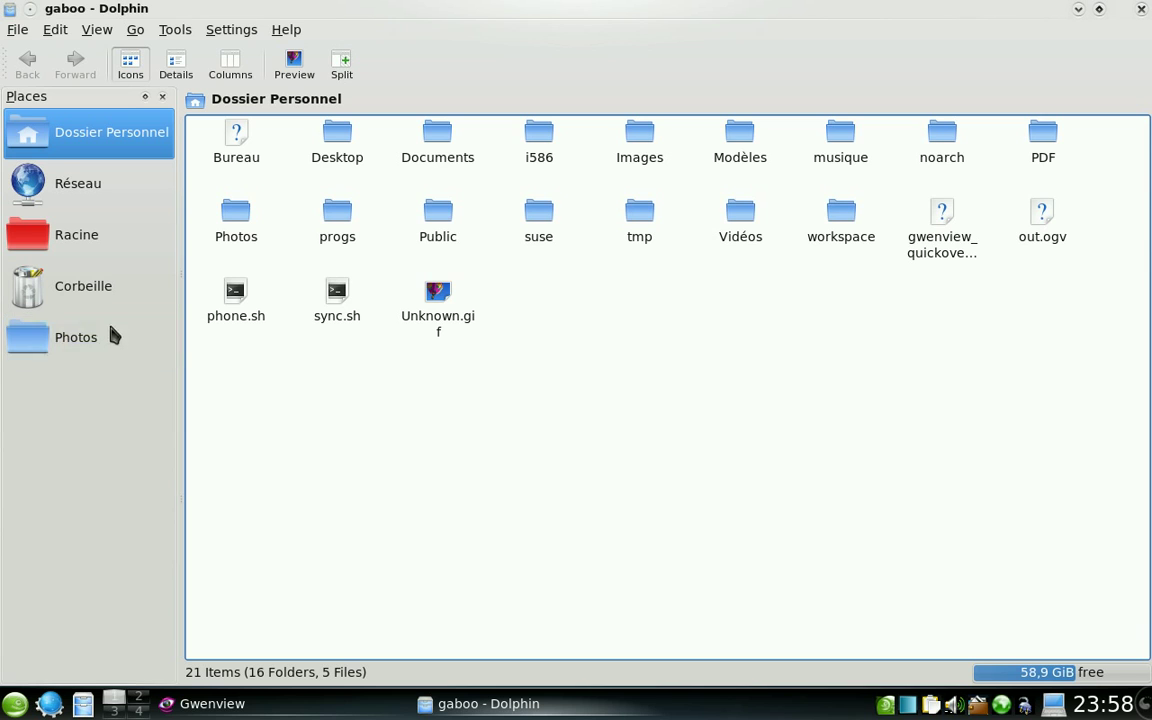
{"action": "left_click", "coordinate": [81, 354]}
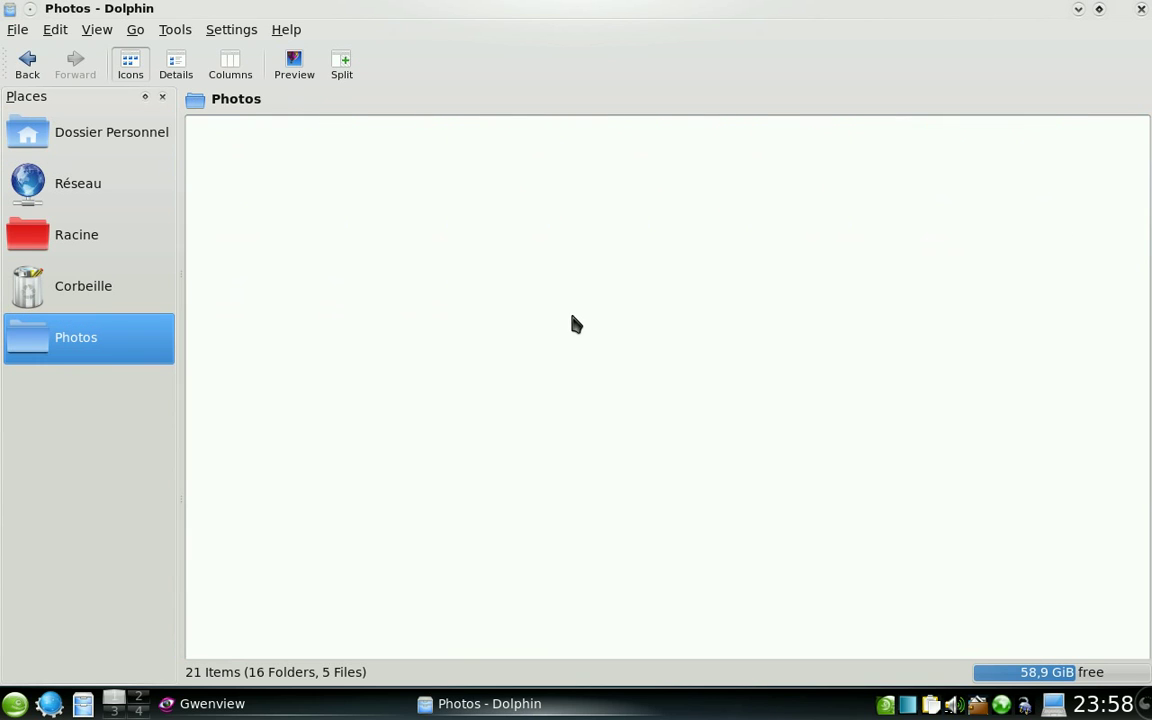
{"action": "left_click", "coordinate": [1141, 8]}
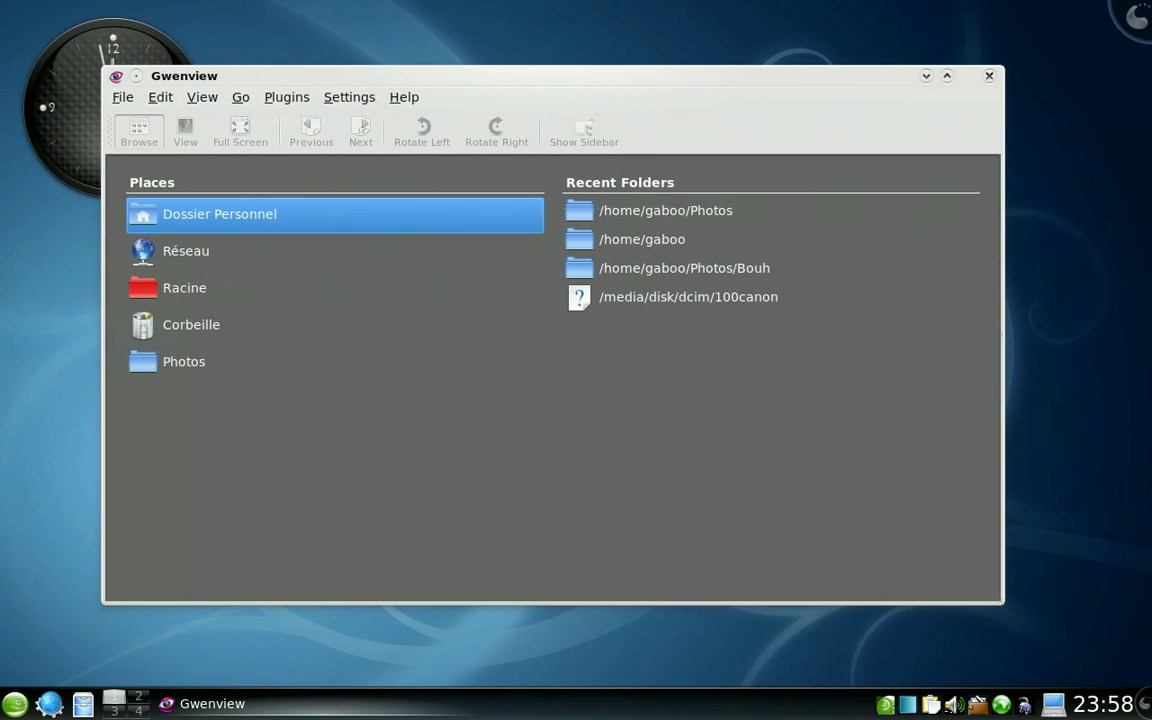
Open the Bouh cat-photo folder from the Photos place.
{"action": "left_click", "coordinate": [187, 368]}
{"action": "scroll", "coordinate": [727, 416], "scroll_direction": "down", "scroll_amount": 1}
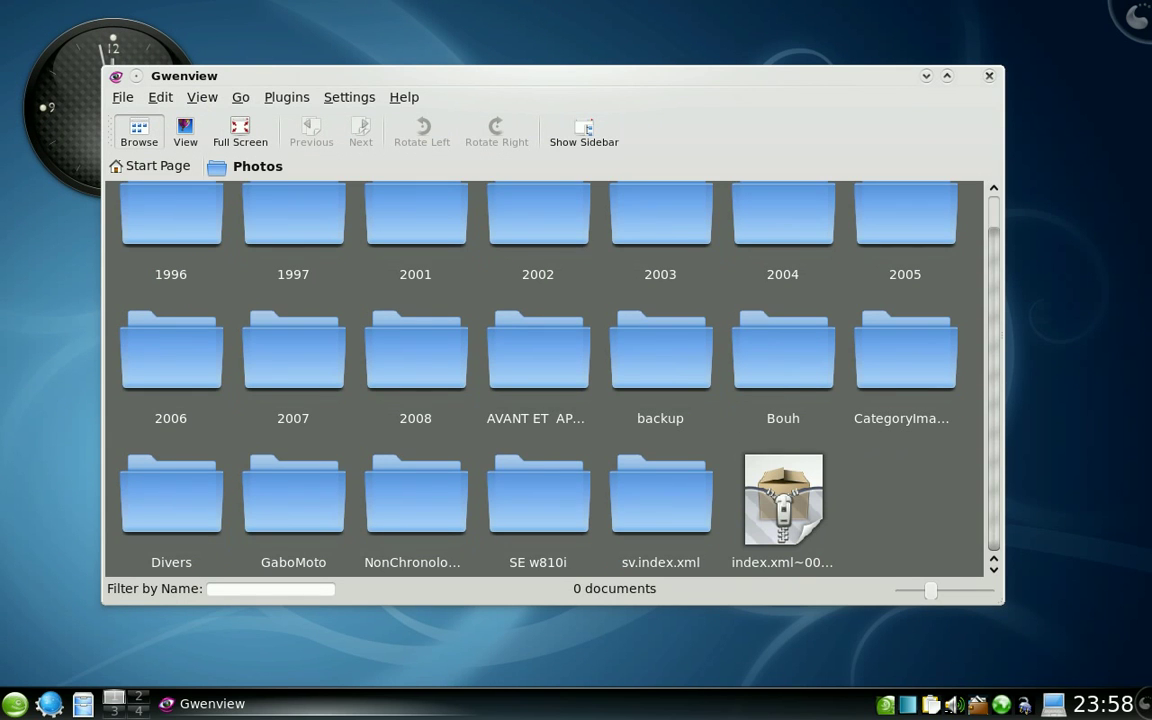
{"action": "left_click", "coordinate": [783, 355]}
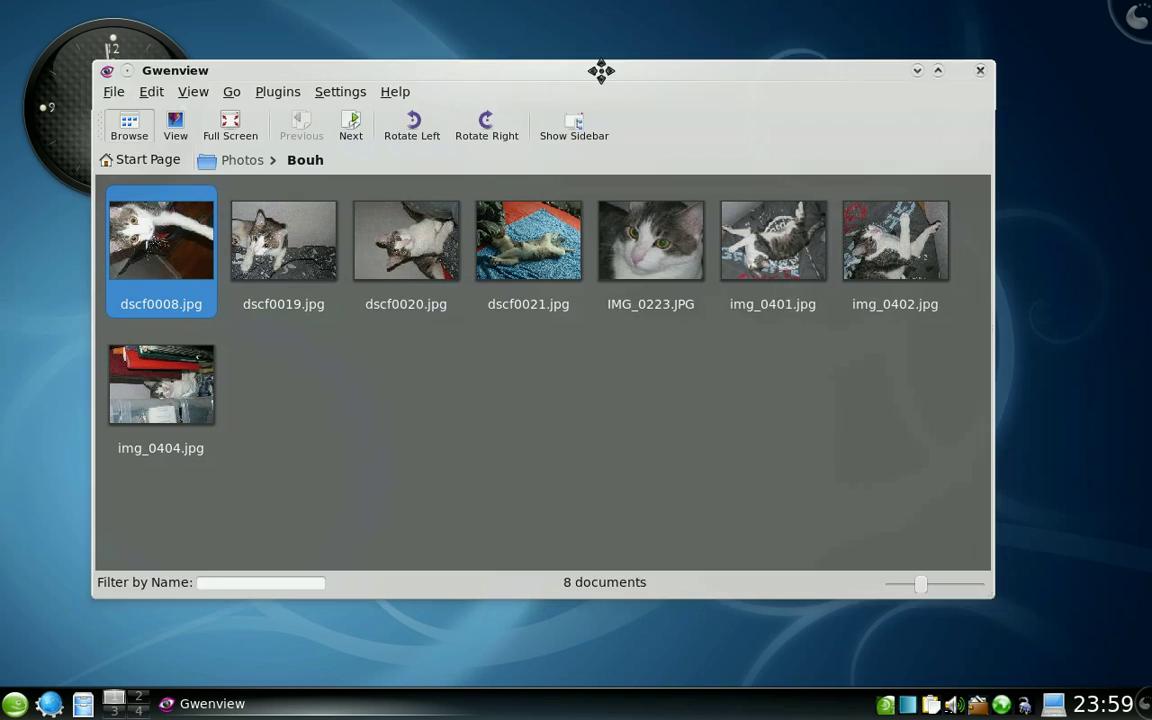
{"action": "left_click_drag", "start_coordinate": [614, 93], "coordinate": [504, 55]}
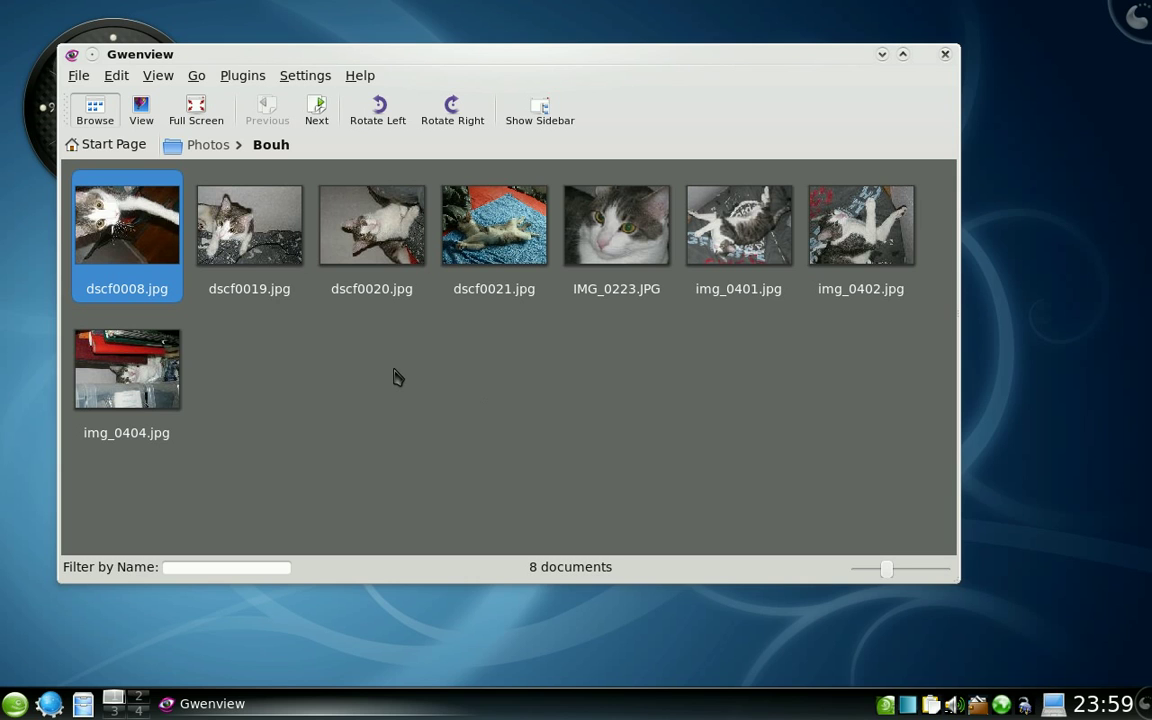
View dscf0008, dscf0019 and dscf0020 full size with the thumbnail bar hidden.
{"action": "left_click", "coordinate": [157, 75]}
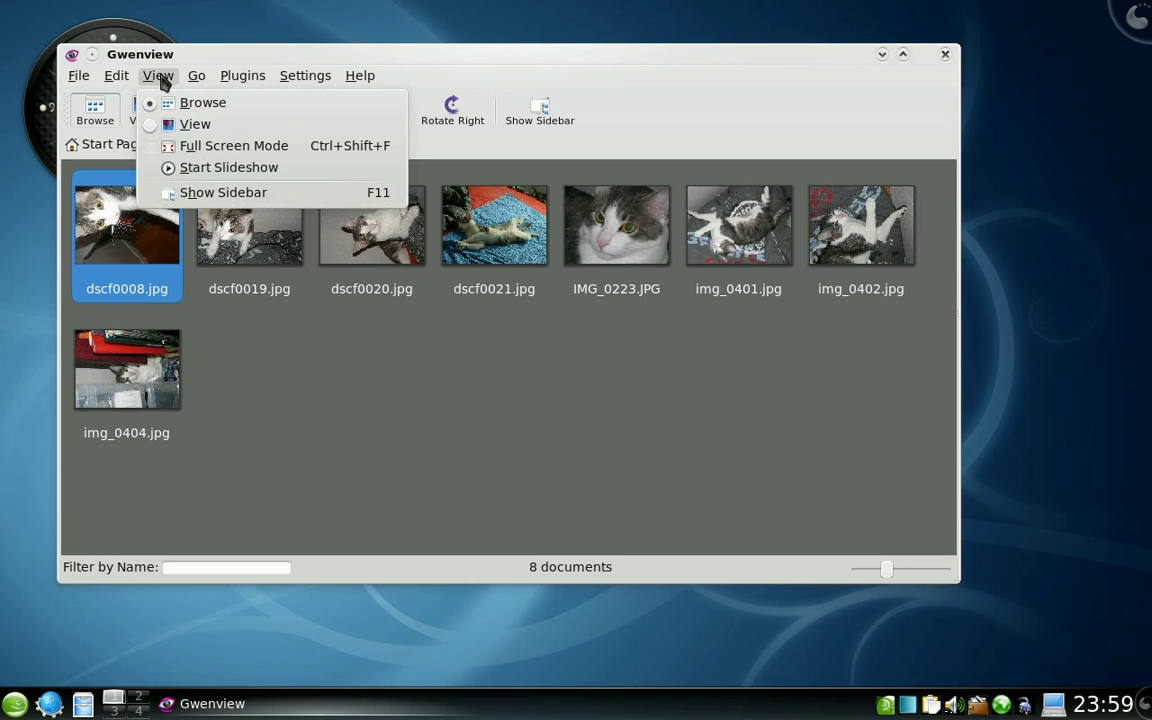
{"action": "left_click", "coordinate": [195, 124]}
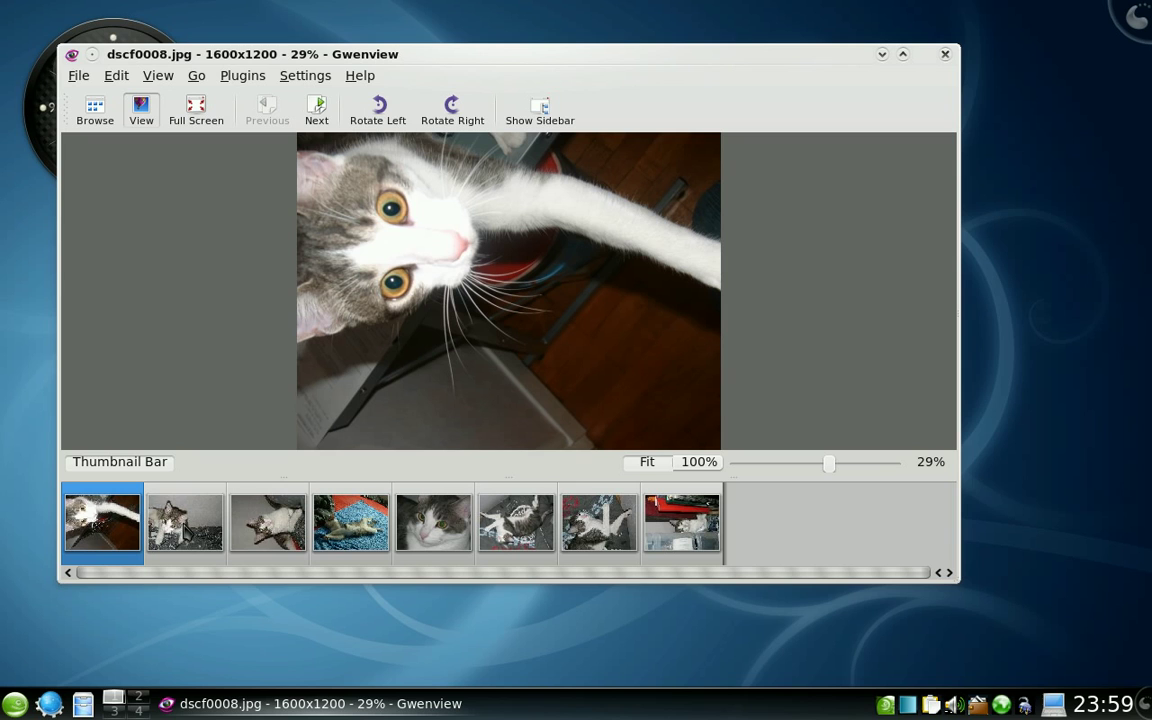
{"action": "left_click", "coordinate": [185, 522]}
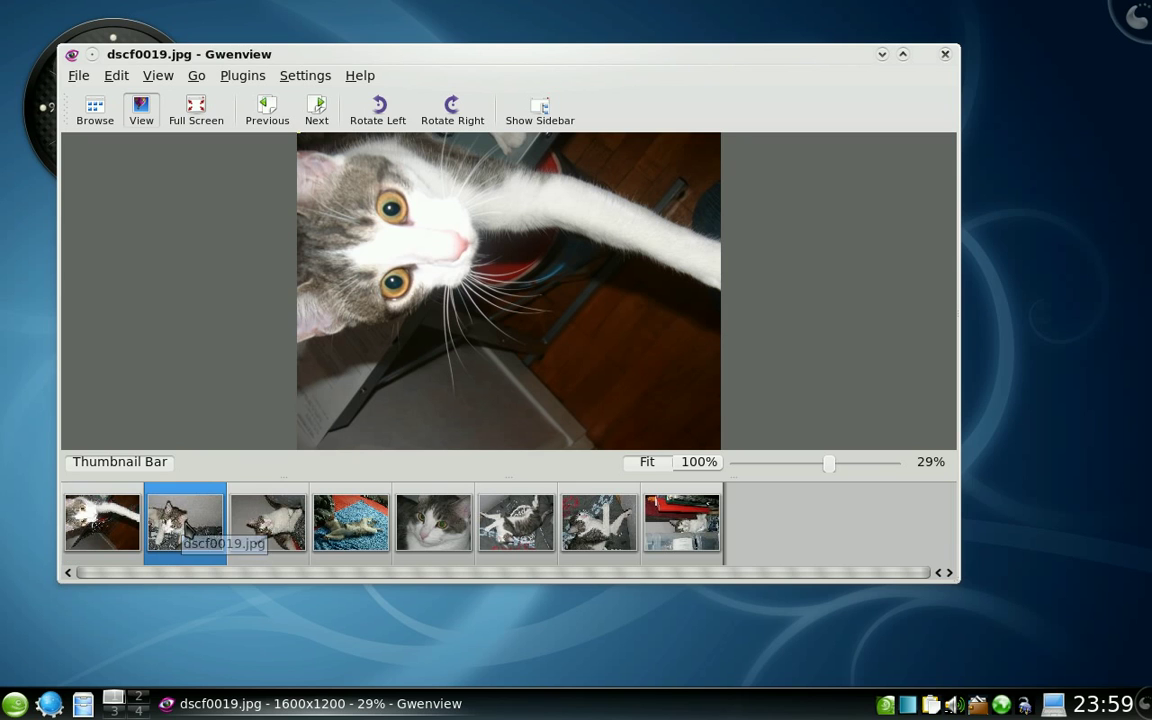
{"action": "left_click", "coordinate": [268, 524]}
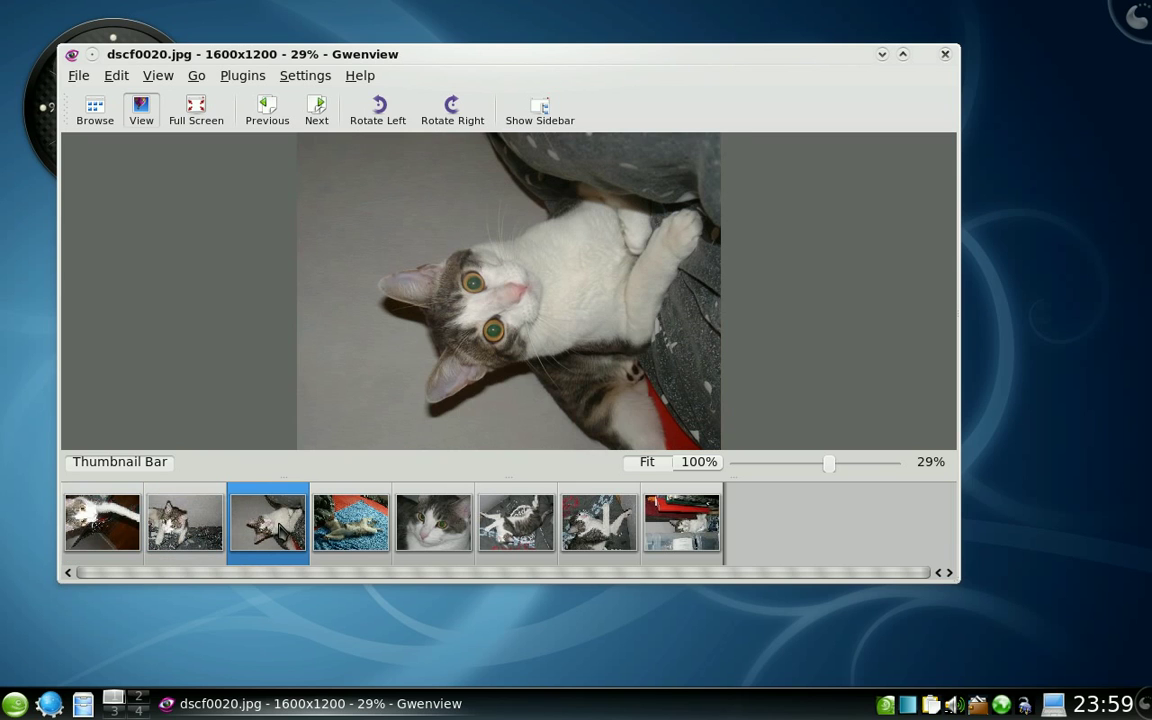
{"action": "left_click", "coordinate": [152, 462]}
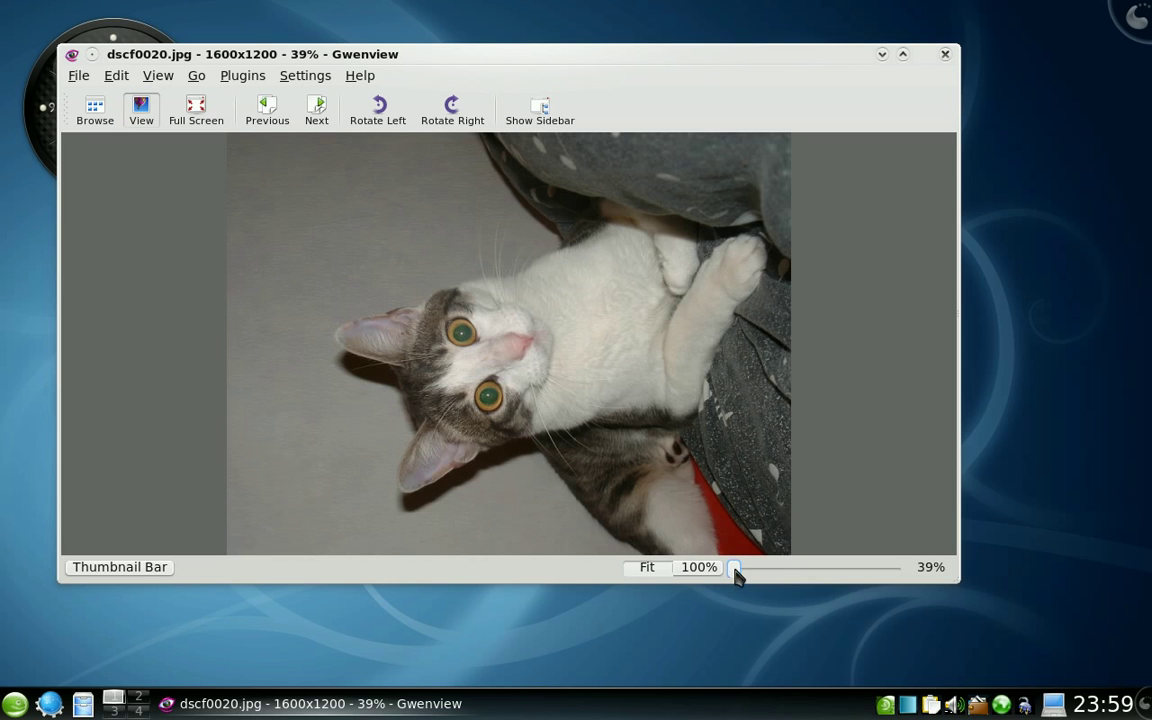
{"action": "mouse_move", "coordinate": [737, 569]}
{"action": "left_mouse_down"}
{"action": "mouse_move", "coordinate": [778, 580]}
{"action": "mouse_move", "coordinate": [730, 582]}
{"action": "left_mouse_up"}
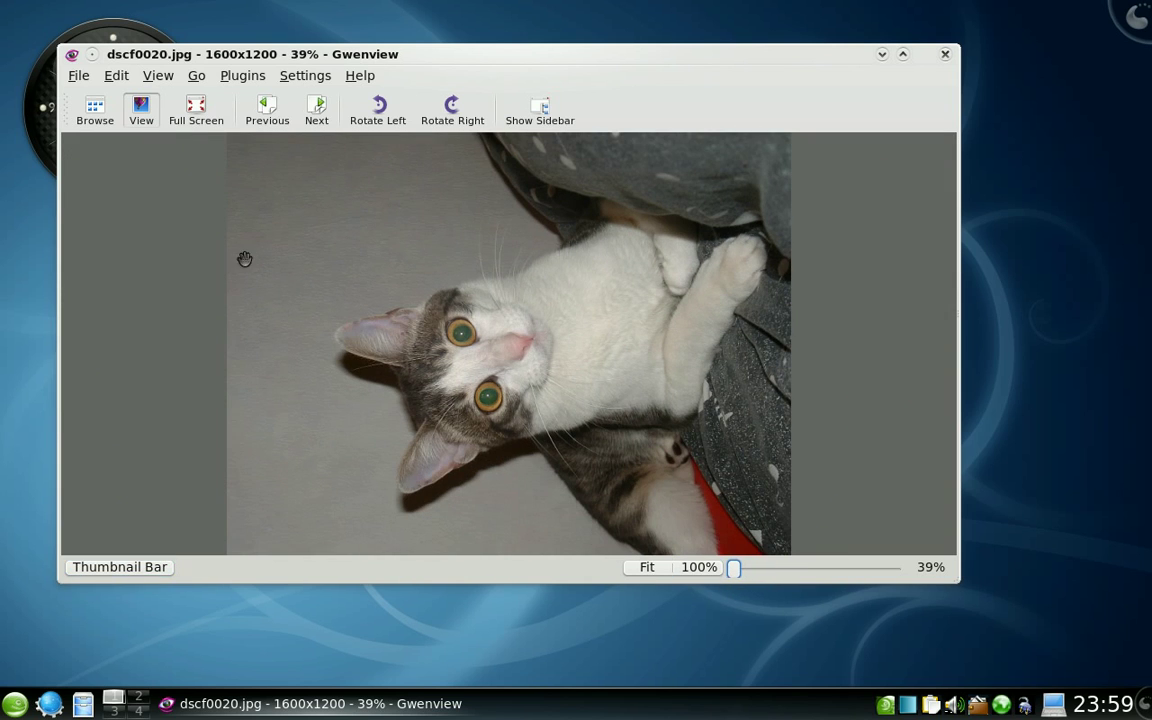
{"action": "left_click", "coordinate": [159, 78]}
Return to thumbnail browsing and rotate dscf0008 upright into portrait.
{"action": "left_click", "coordinate": [165, 103]}
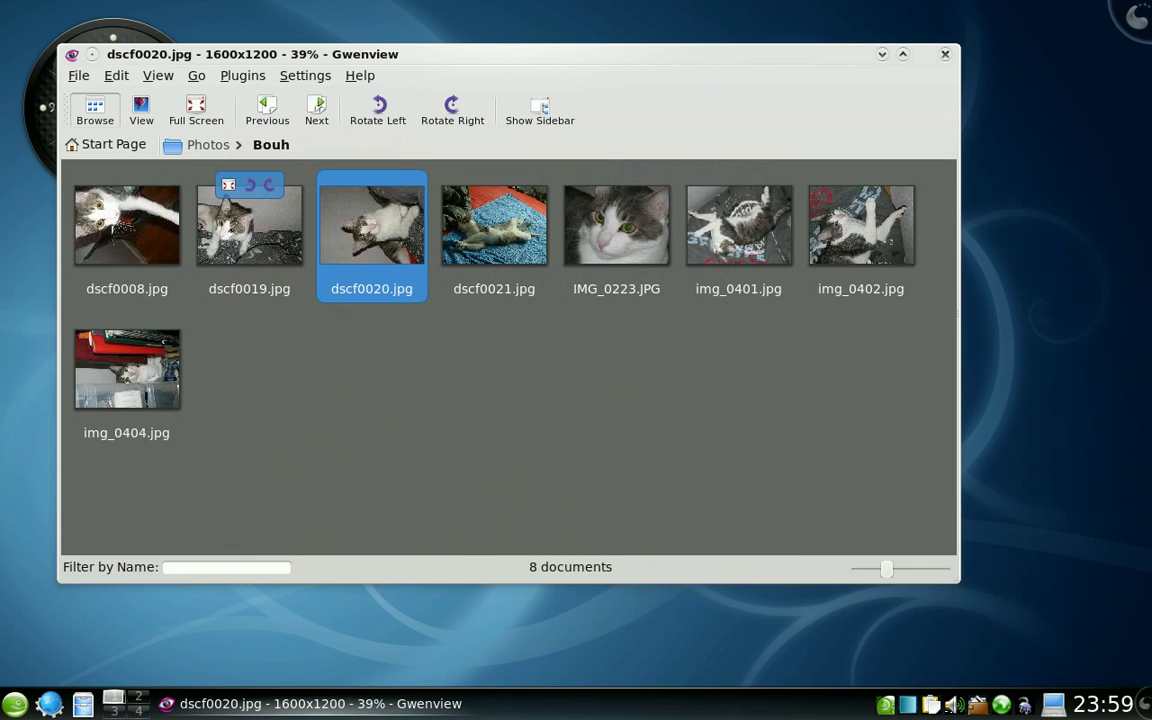
{"action": "mouse_move", "coordinate": [403, 238]}
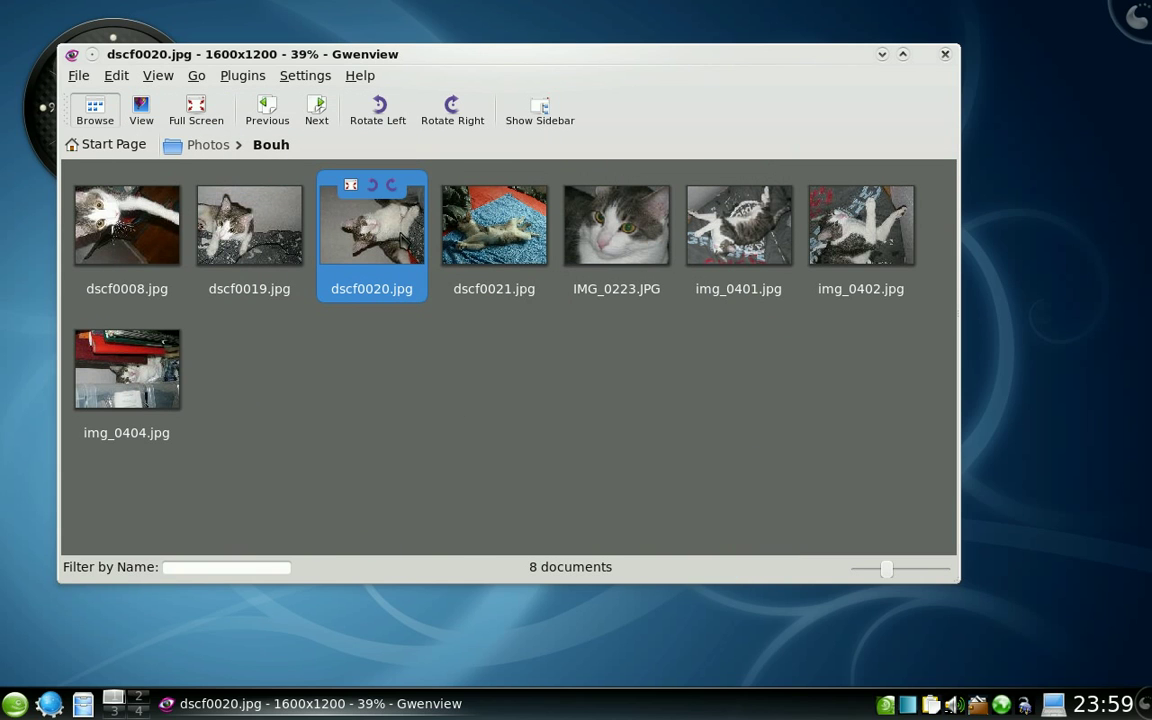
{"action": "left_click_drag", "start_coordinate": [626, 56], "coordinate": [617, 44]}
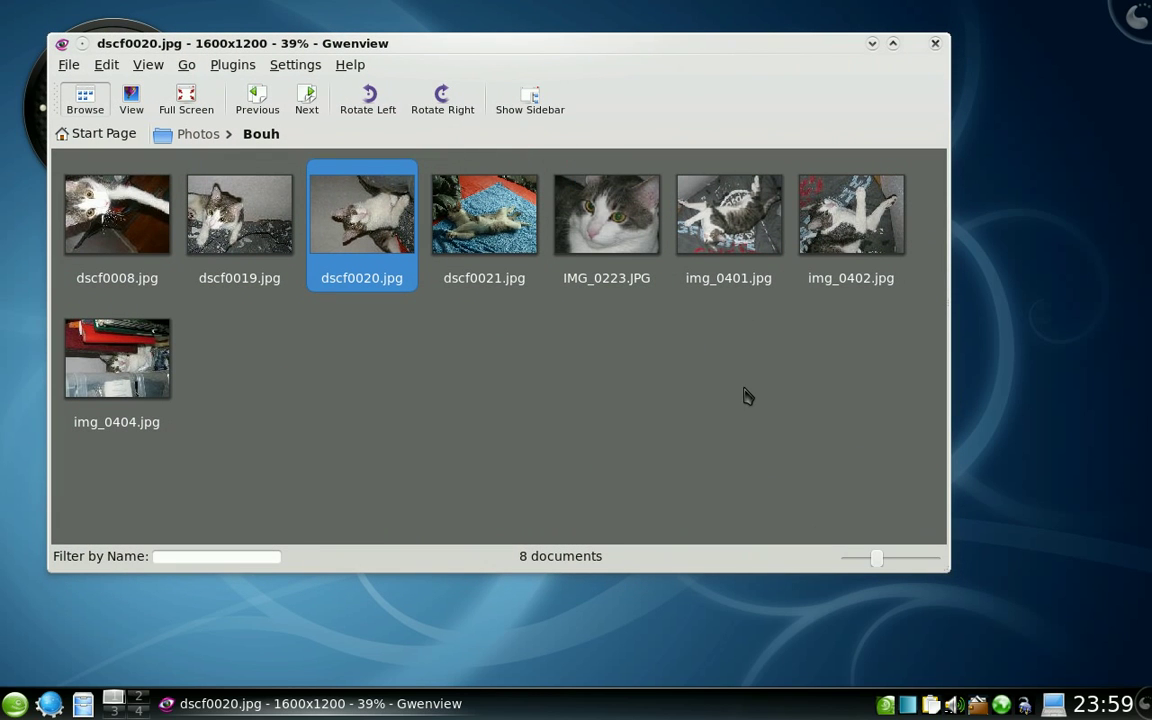
{"action": "mouse_move", "coordinate": [729, 215]}
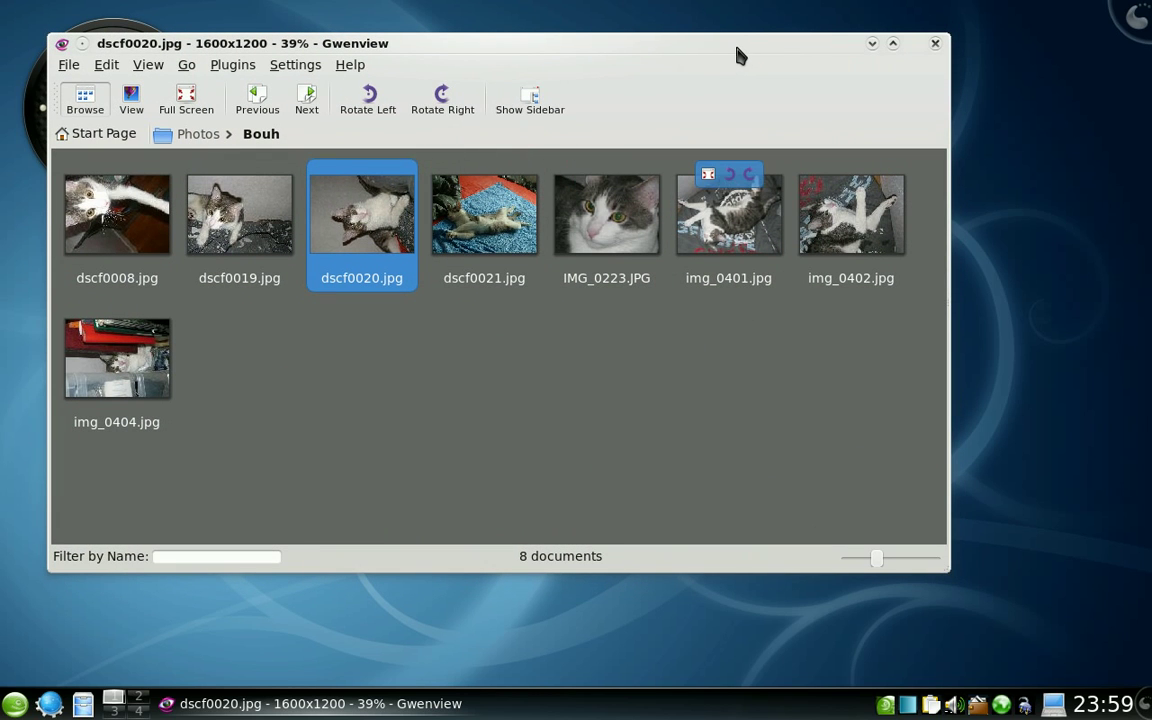
{"action": "left_click_drag", "start_coordinate": [756, 54], "coordinate": [769, 59]}
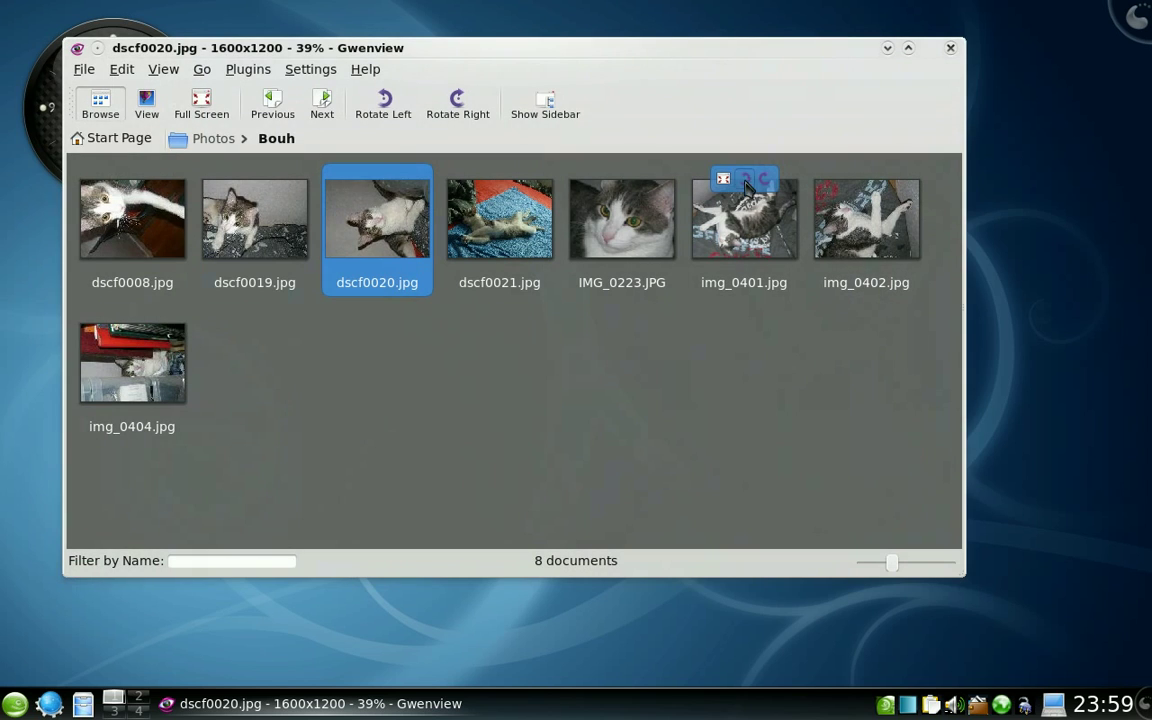
{"action": "mouse_move", "coordinate": [168, 223]}
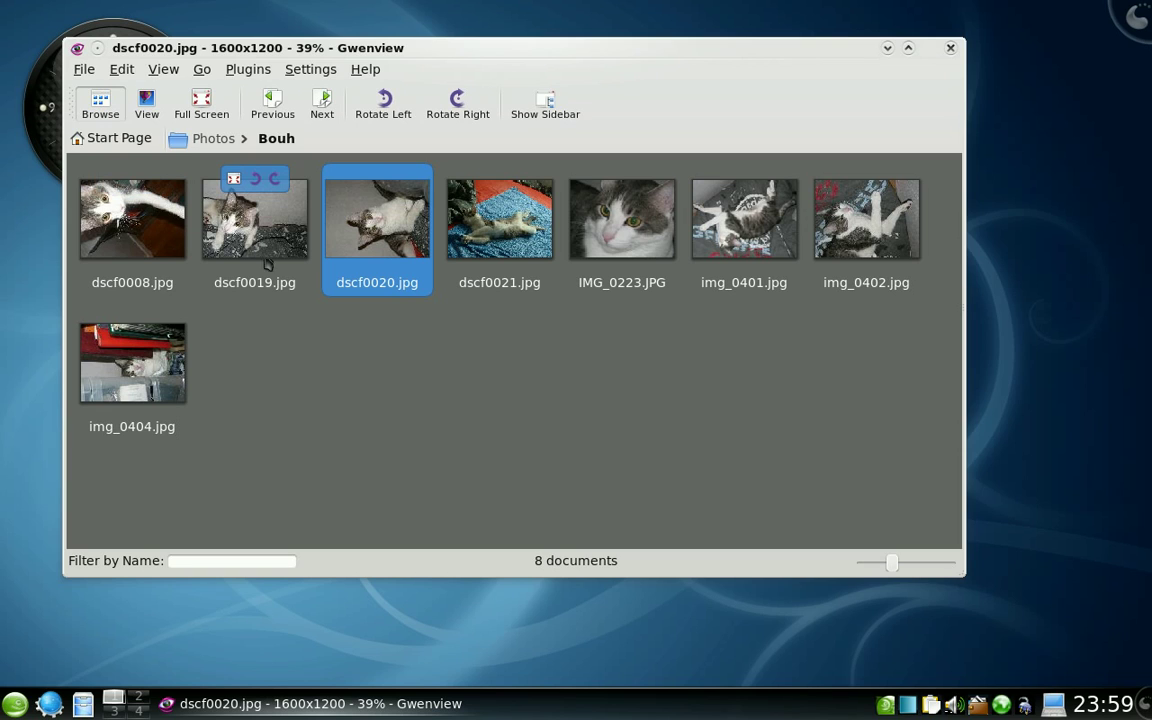
{"action": "mouse_move", "coordinate": [354, 200]}
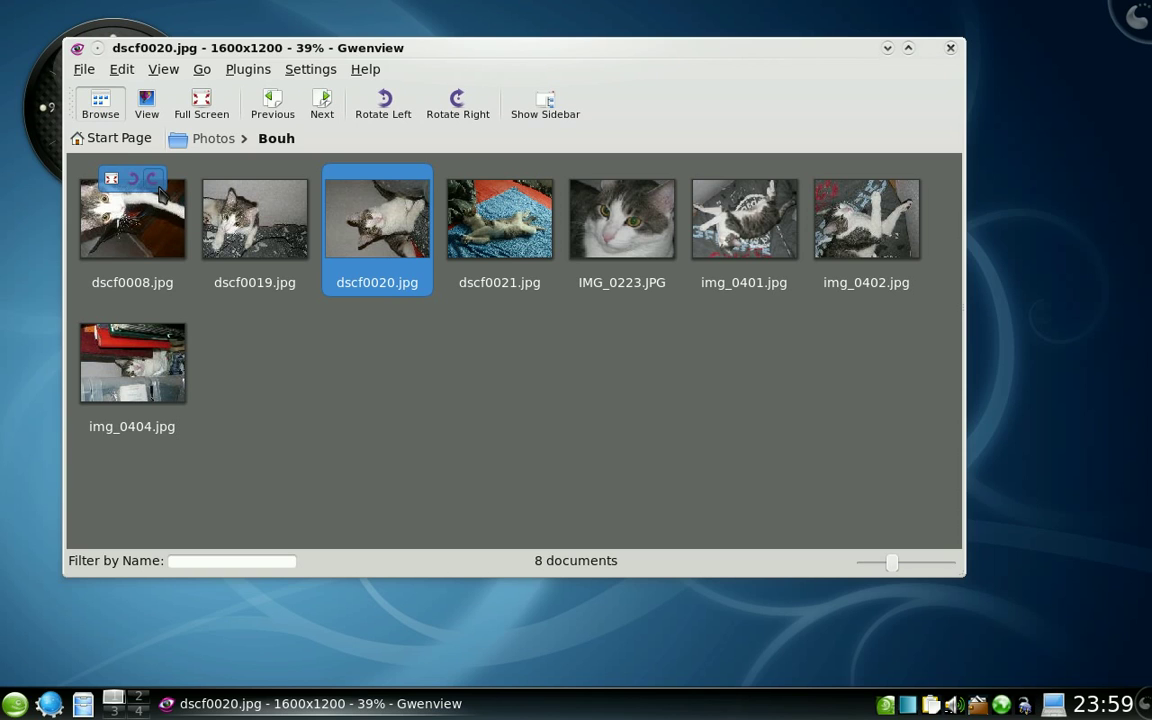
{"action": "left_click", "coordinate": [153, 179]}
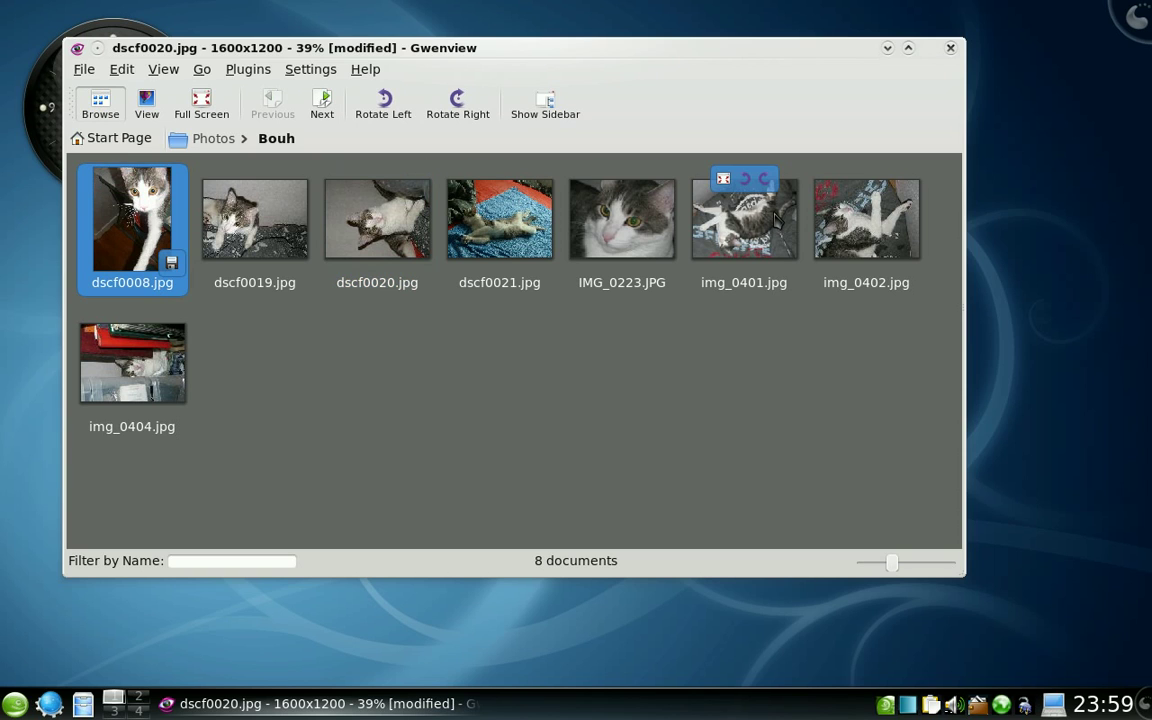
Rotate img_0402 and img_0404 upright into portrait orientation.
{"action": "left_click", "coordinate": [818, 190]}
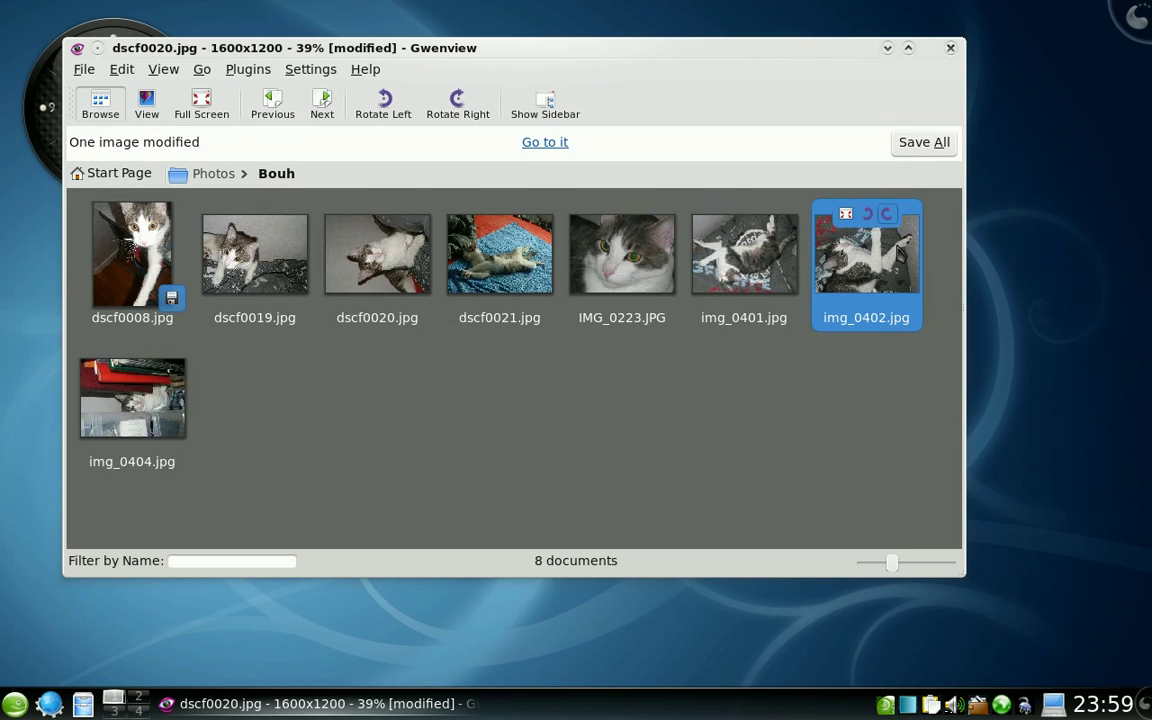
{"action": "left_click", "coordinate": [885, 213]}
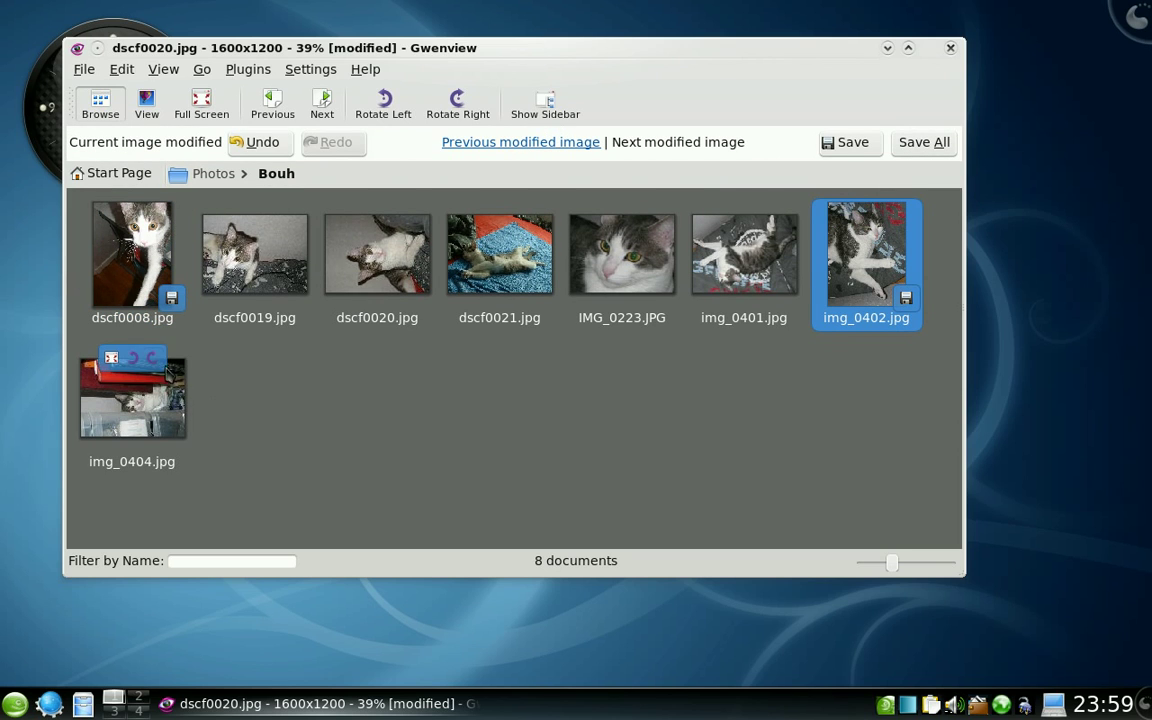
{"action": "left_click", "coordinate": [150, 357]}
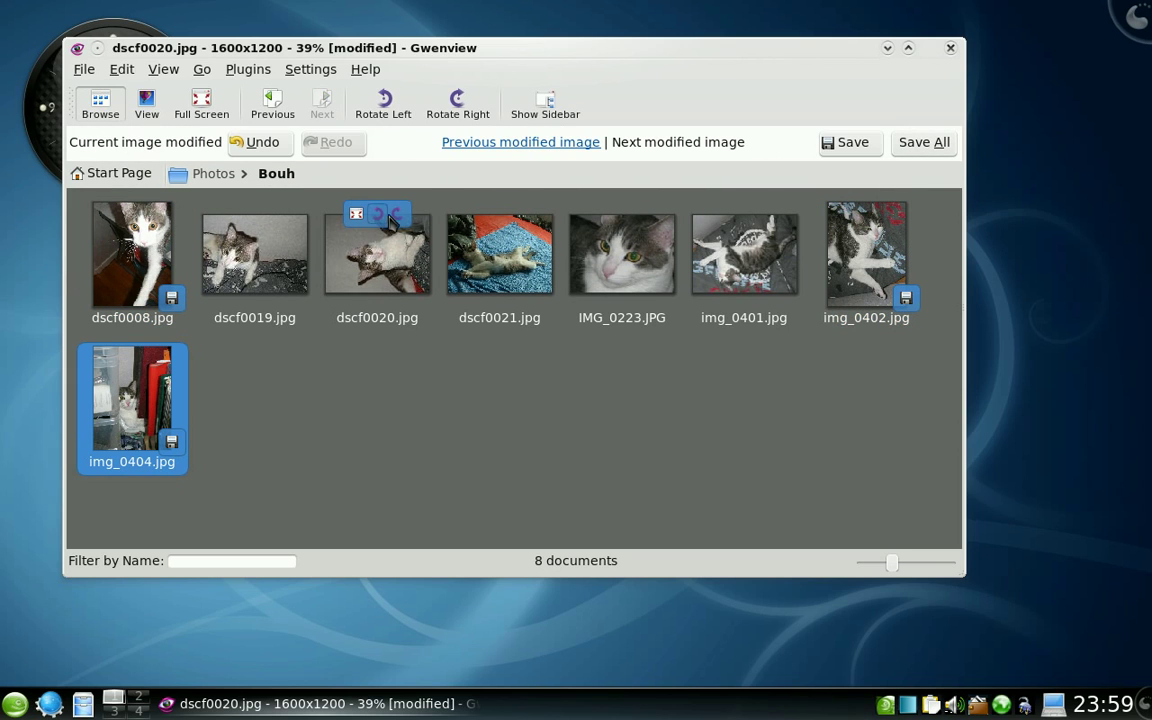
Rotate dscf0020 upright, then save dscf0008 and all remaining rotated photos.
{"action": "left_click", "coordinate": [392, 215]}
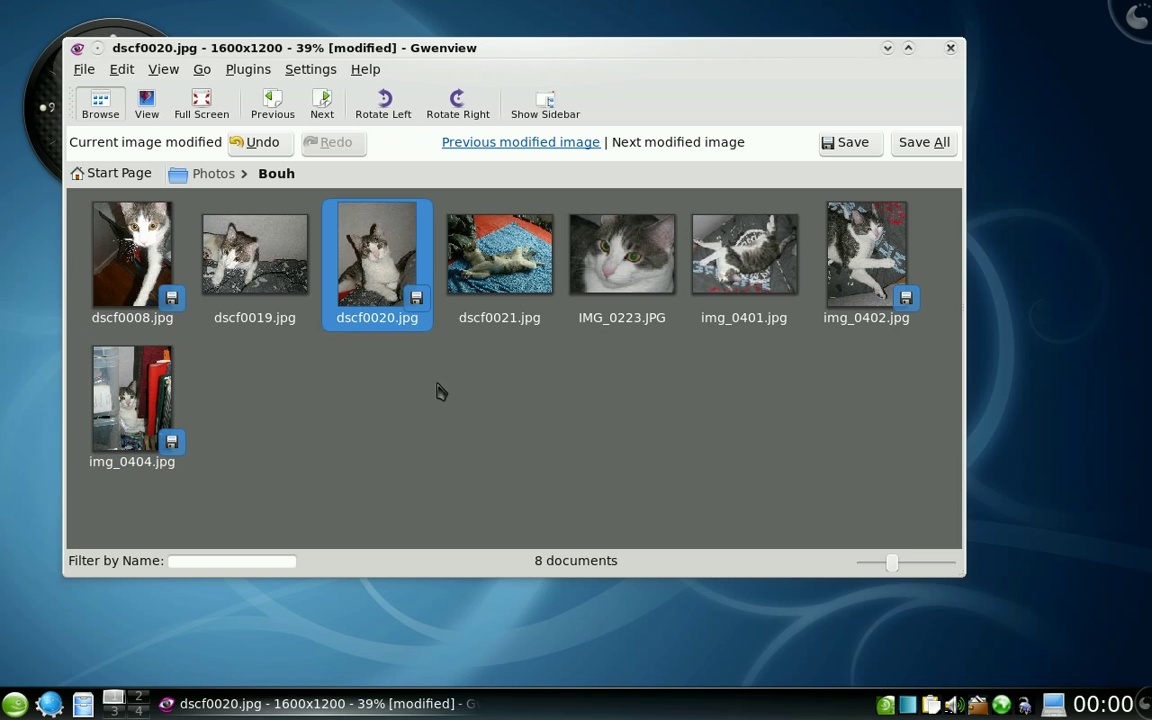
{"action": "left_click", "coordinate": [172, 300]}
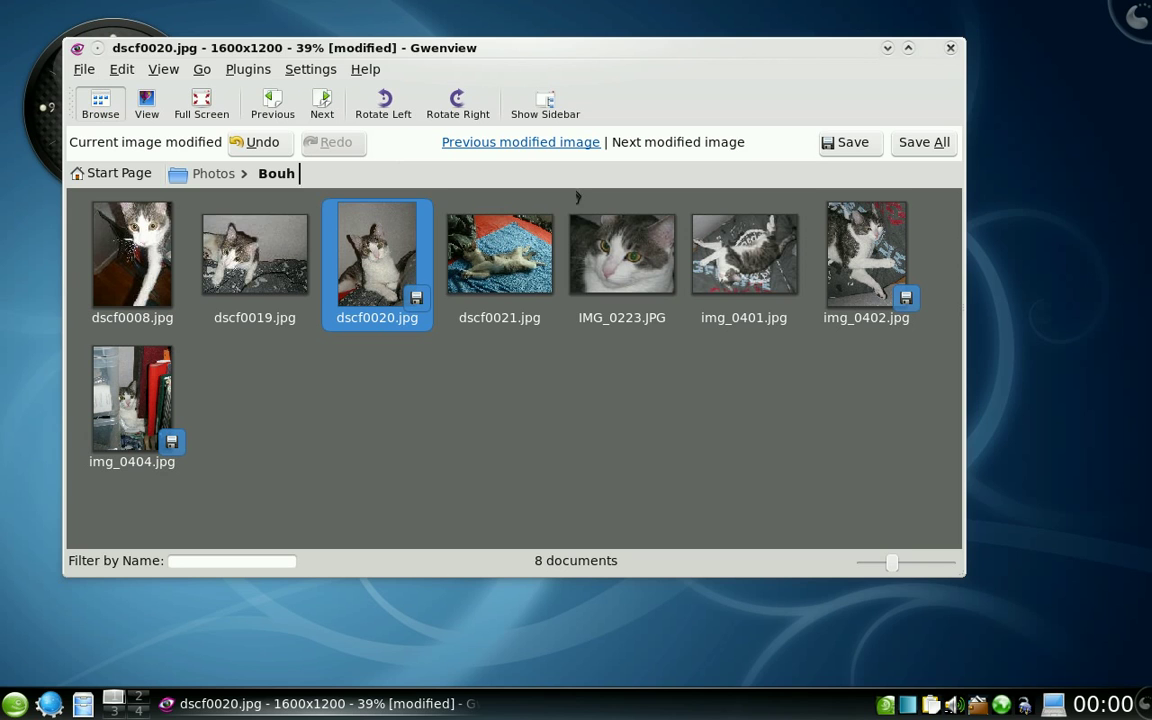
{"action": "left_click", "coordinate": [922, 143]}
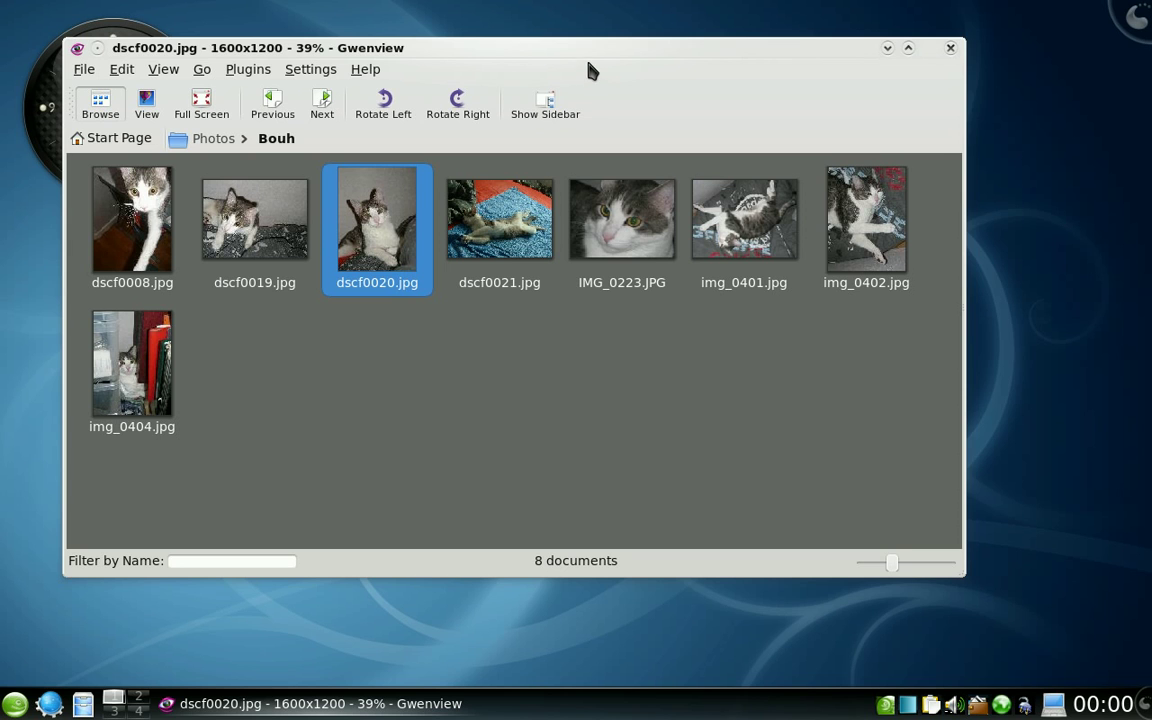
Nudge the Gwenview window slightly up and left.
{"action": "left_click_drag", "start_coordinate": [590, 48], "coordinate": [579, 41]}
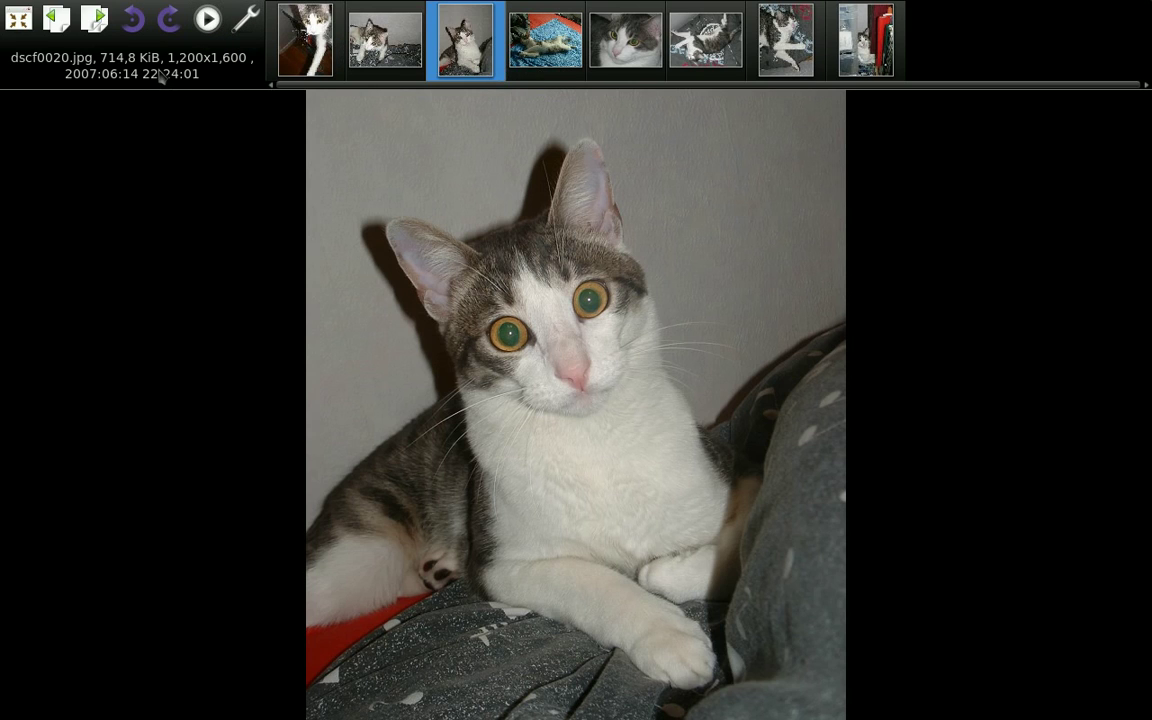
Shorten the slideshow interval and show Software instead of Image Size in the info line.
{"action": "left_click", "coordinate": [247, 22]}
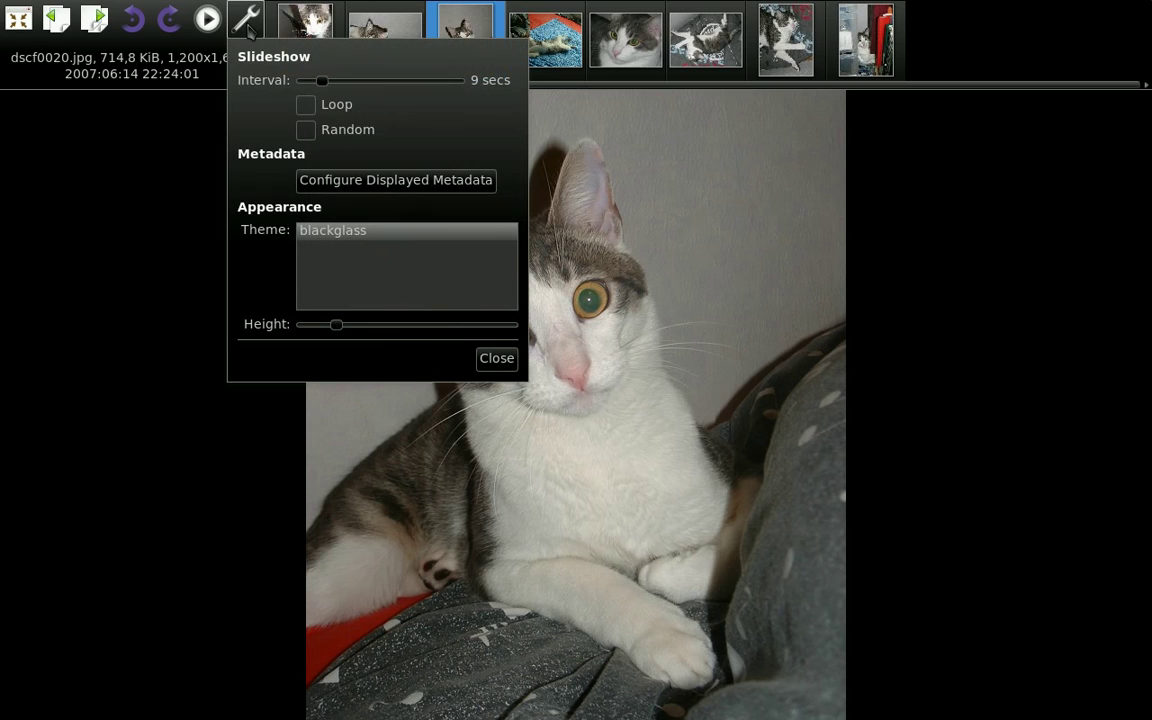
{"action": "left_click_drag", "start_coordinate": [328, 88], "coordinate": [310, 85]}
{"action": "left_click", "coordinate": [362, 183]}
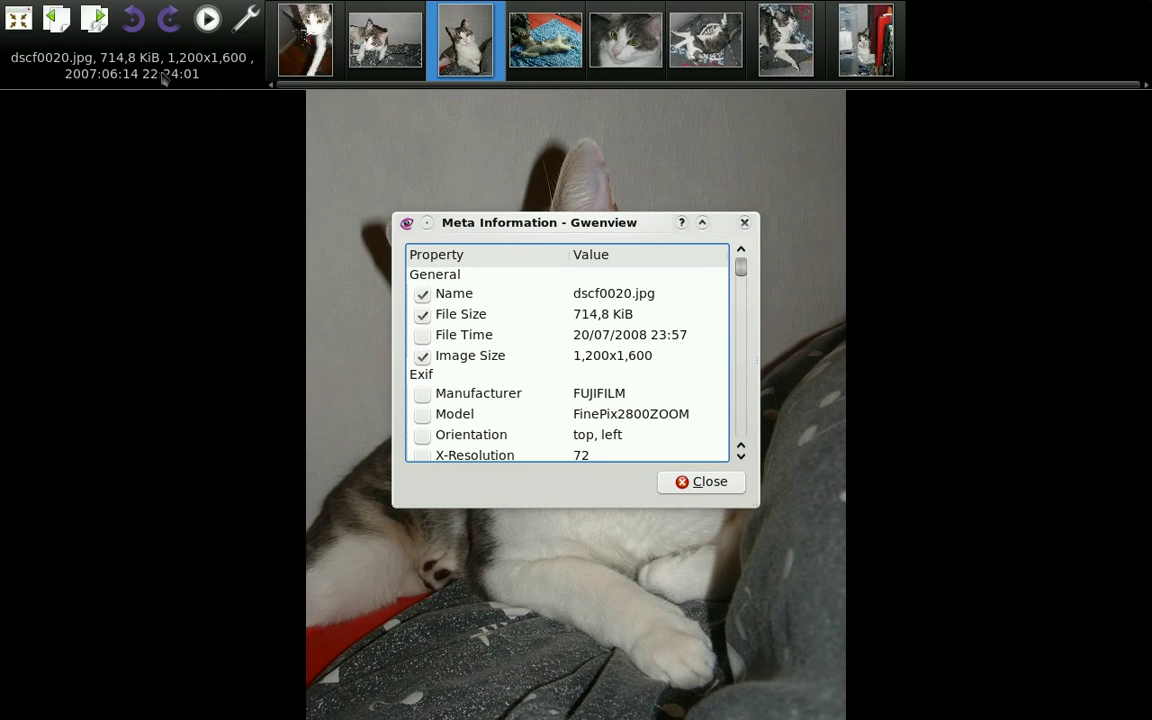
{"action": "left_click", "coordinate": [424, 357]}
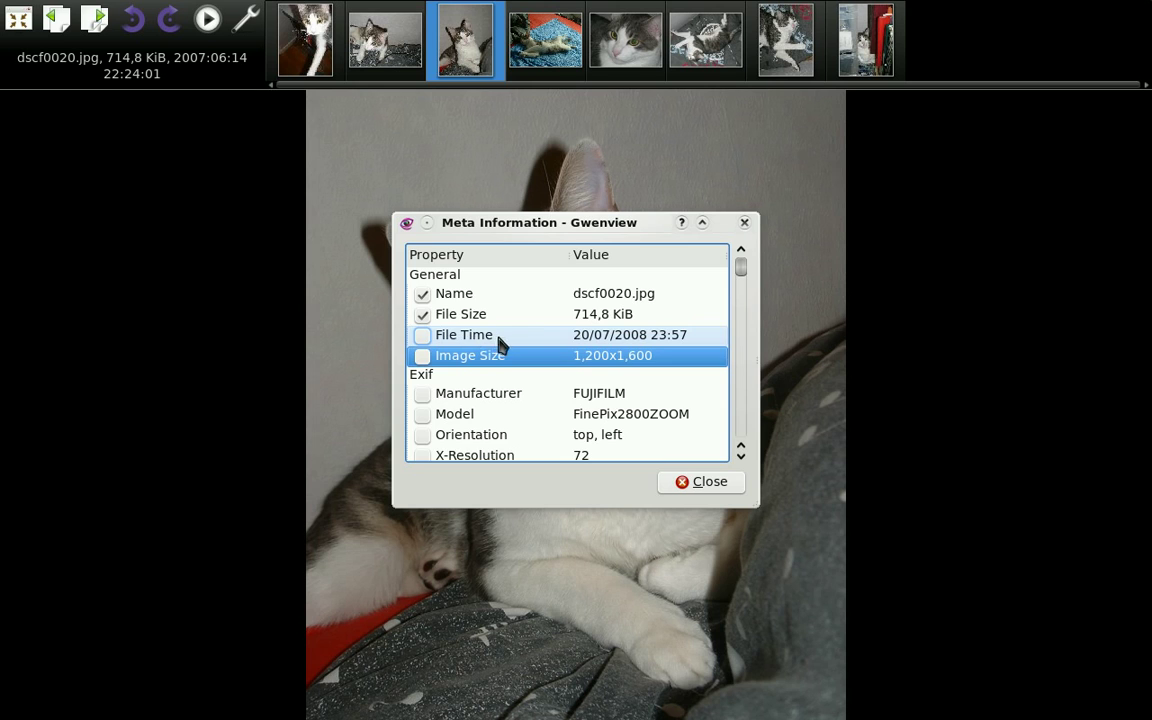
{"action": "scroll", "coordinate": [527, 329], "scroll_direction": "down", "scroll_amount": 4}
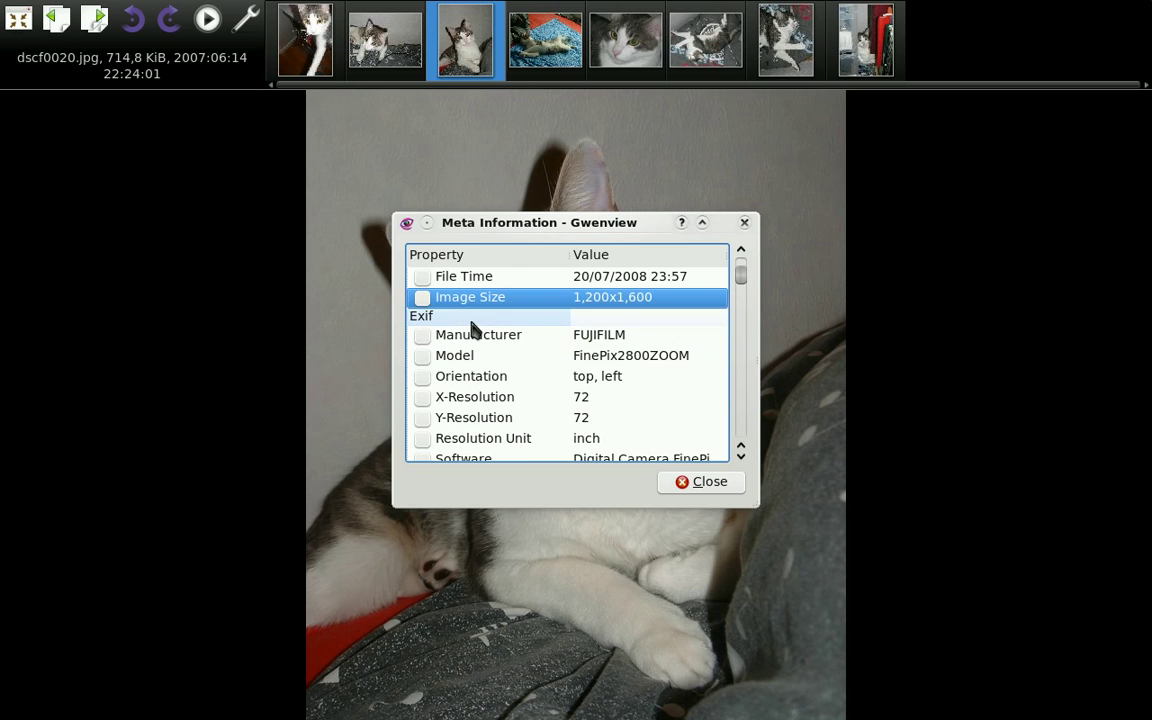
{"action": "scroll", "coordinate": [472, 330], "scroll_direction": "up", "scroll_amount": 1}
{"action": "scroll", "coordinate": [468, 333], "scroll_direction": "down", "scroll_amount": 2}
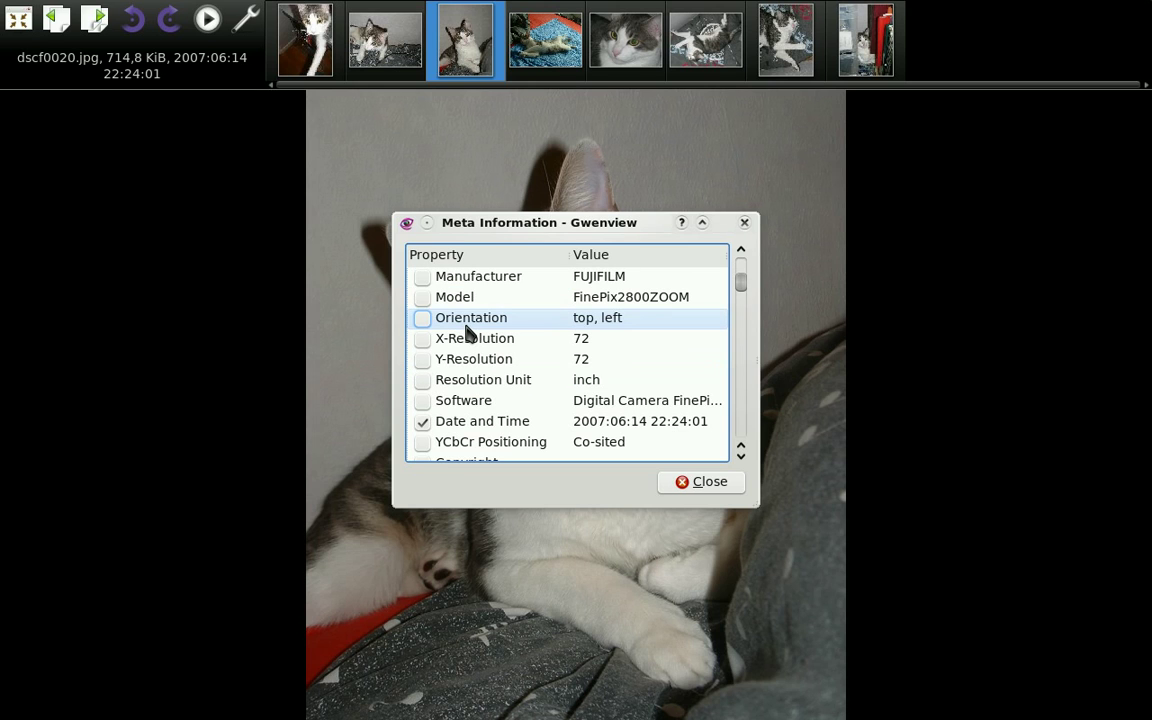
{"action": "scroll", "coordinate": [467, 333], "scroll_direction": "down", "scroll_amount": 1}
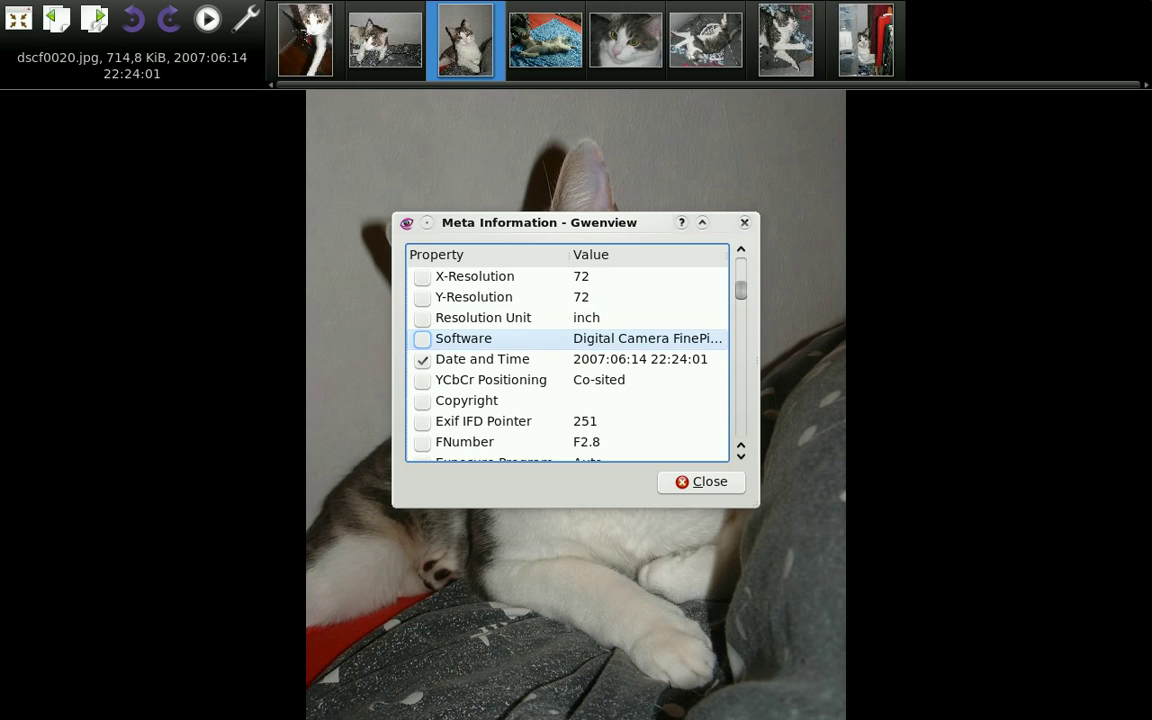
{"action": "left_click", "coordinate": [423, 339]}
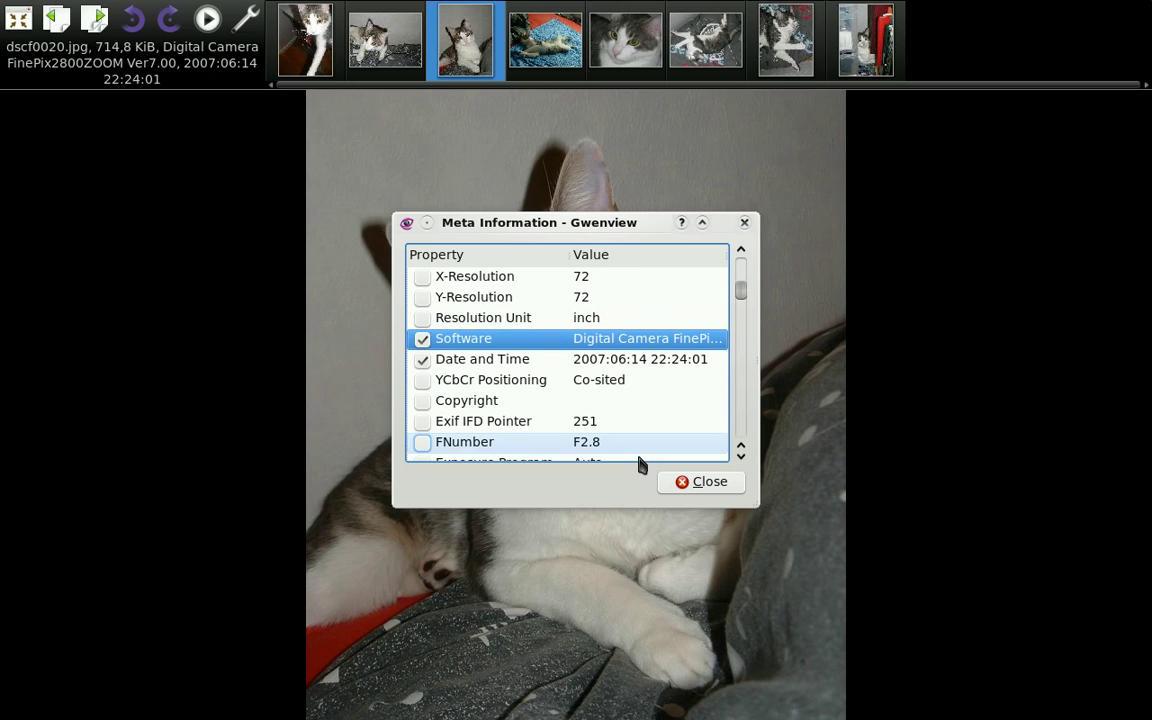
{"action": "left_click", "coordinate": [700, 482]}
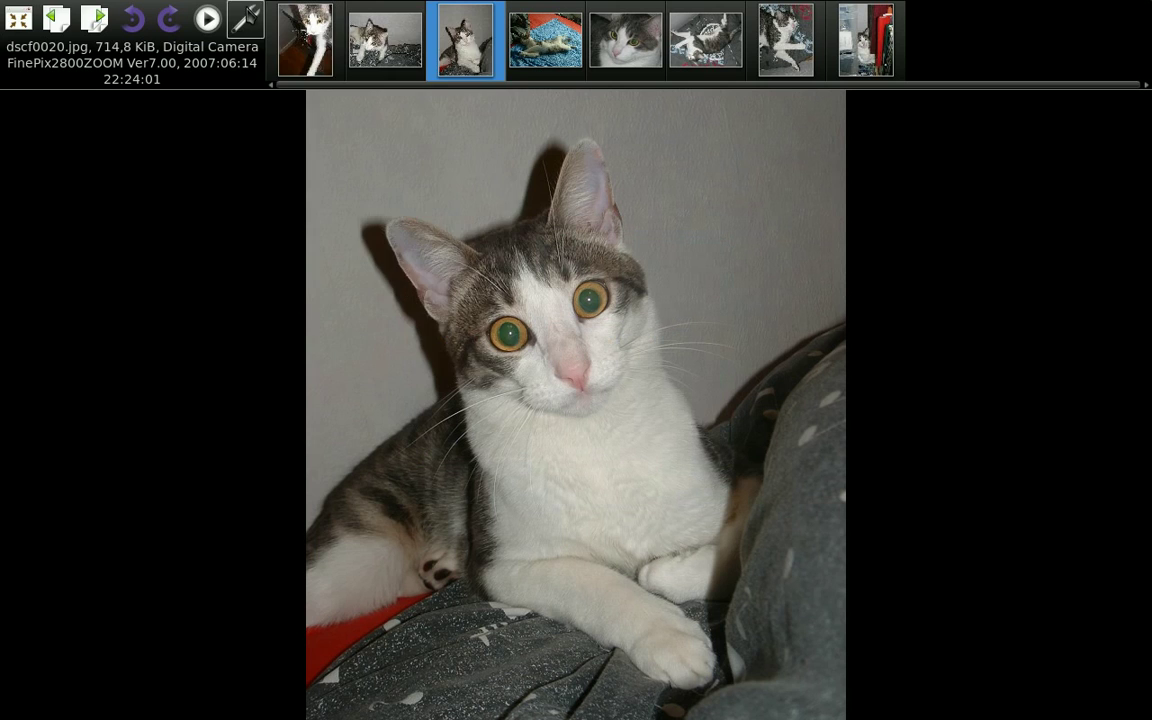
Reduce the full-screen thumbnail bar height to its minimum.
{"action": "left_click", "coordinate": [246, 18]}
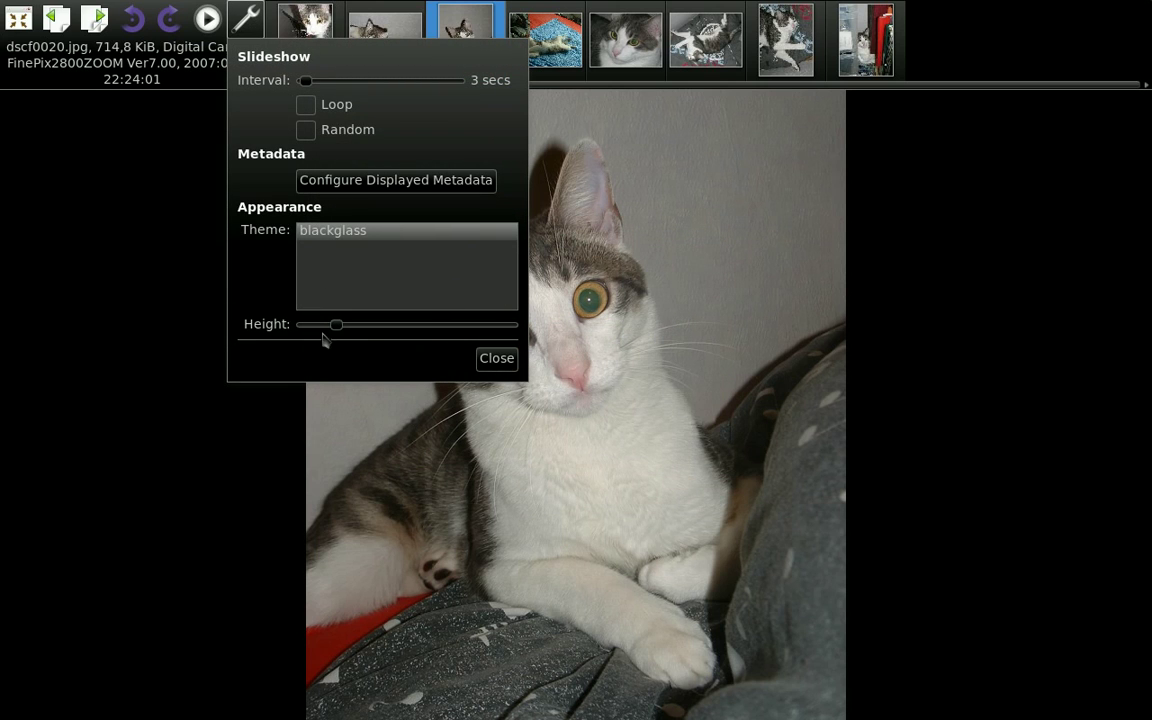
{"action": "left_click_drag", "start_coordinate": [339, 331], "coordinate": [276, 325]}
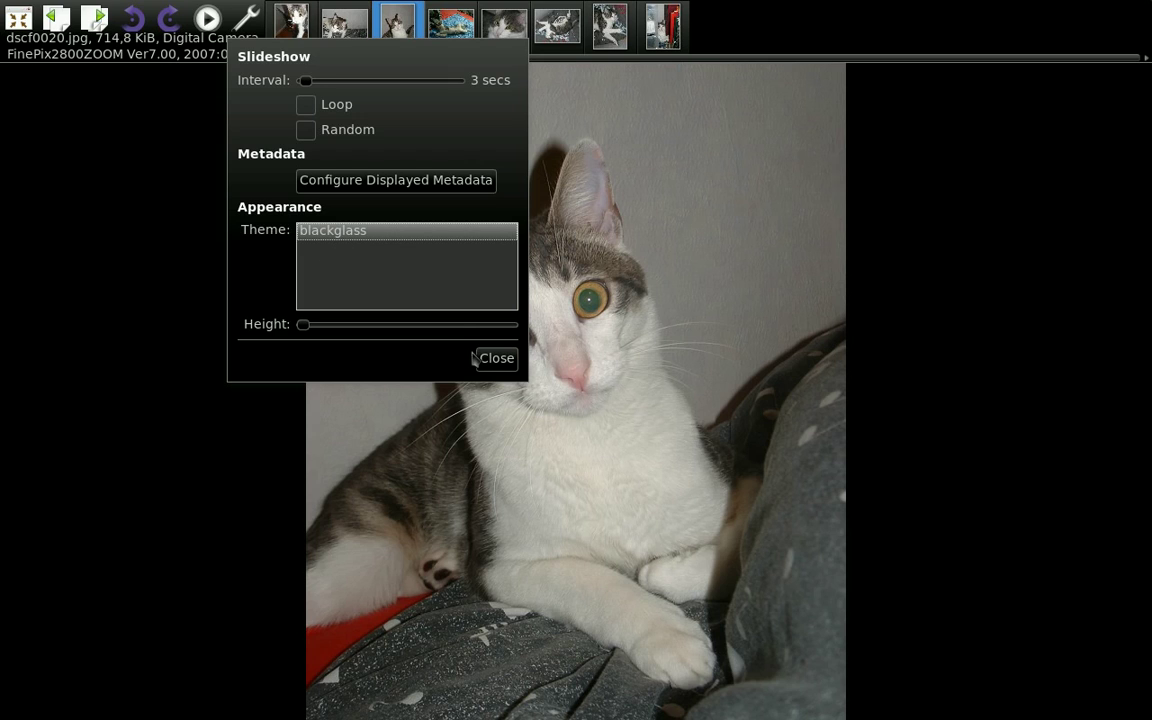
{"action": "left_click", "coordinate": [492, 357]}
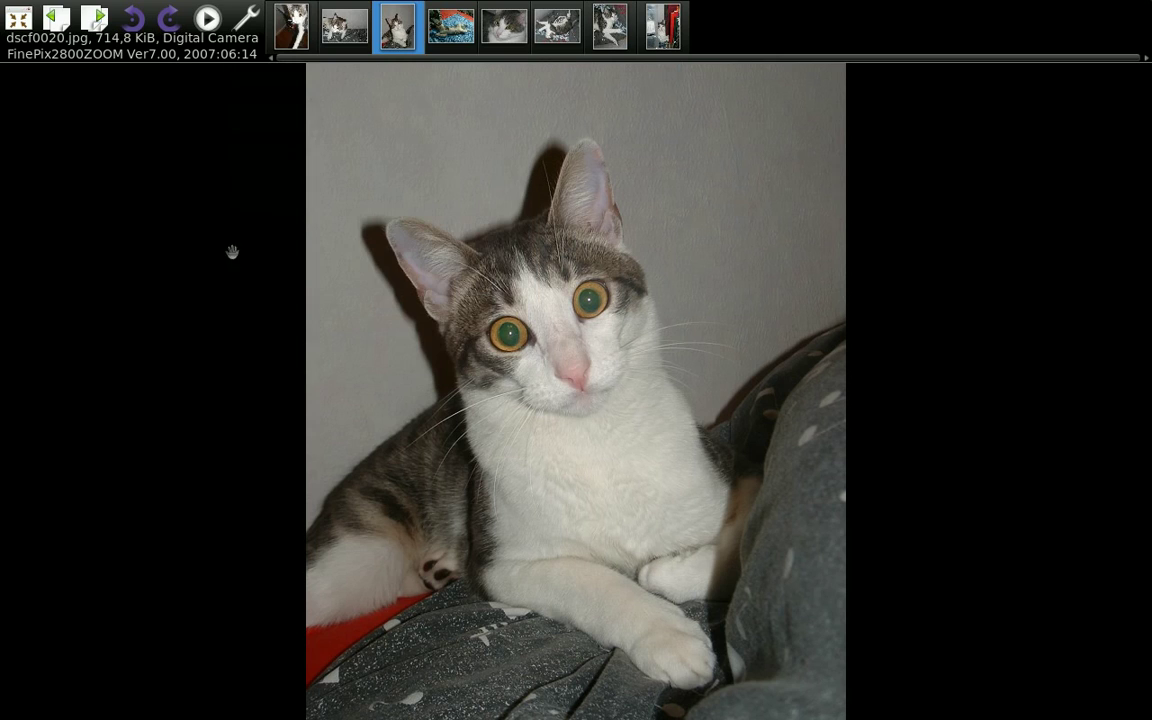
Play a slideshow of the cat photos, then exit full screen back to the Bouh folder browser.
{"action": "left_click", "coordinate": [208, 18]}
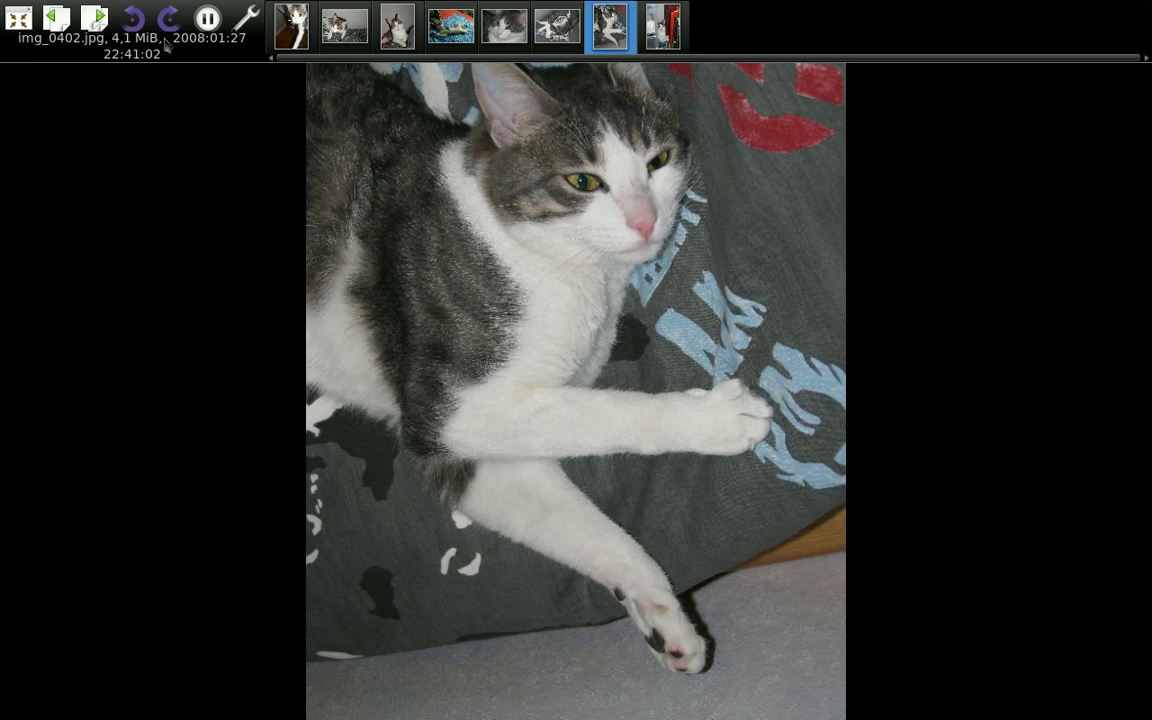
{"action": "left_click", "coordinate": [18, 18]}
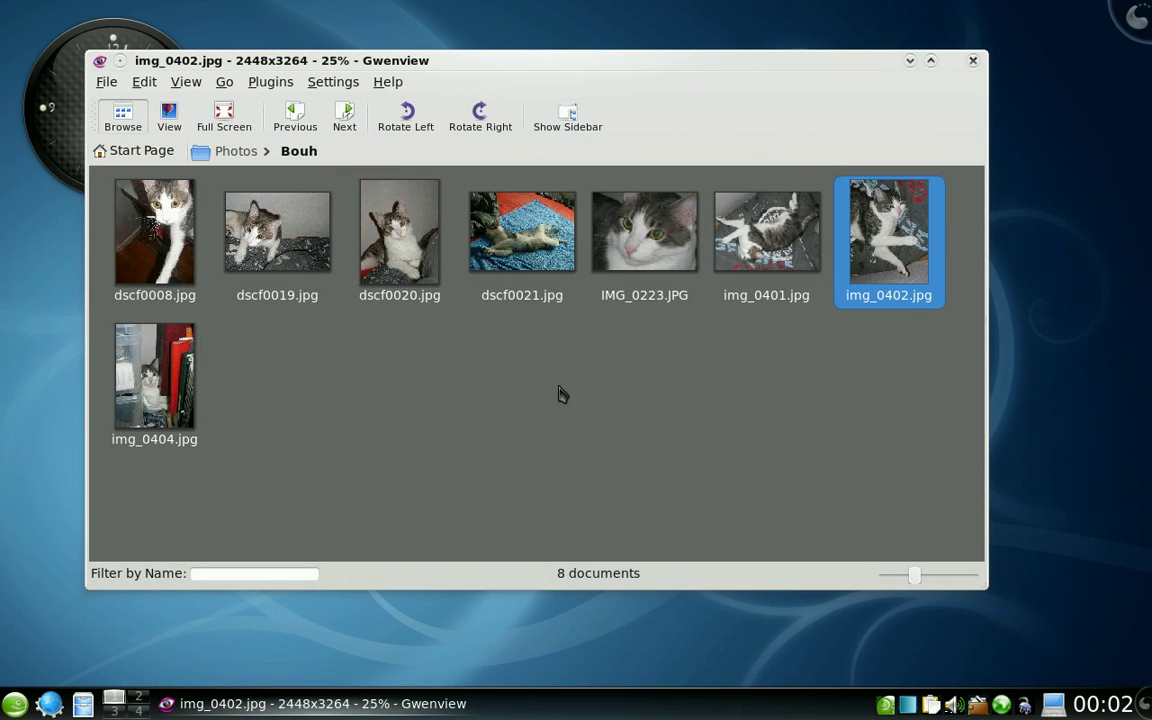
{"action": "left_click_drag", "start_coordinate": [275, 61], "coordinate": [252, 51]}
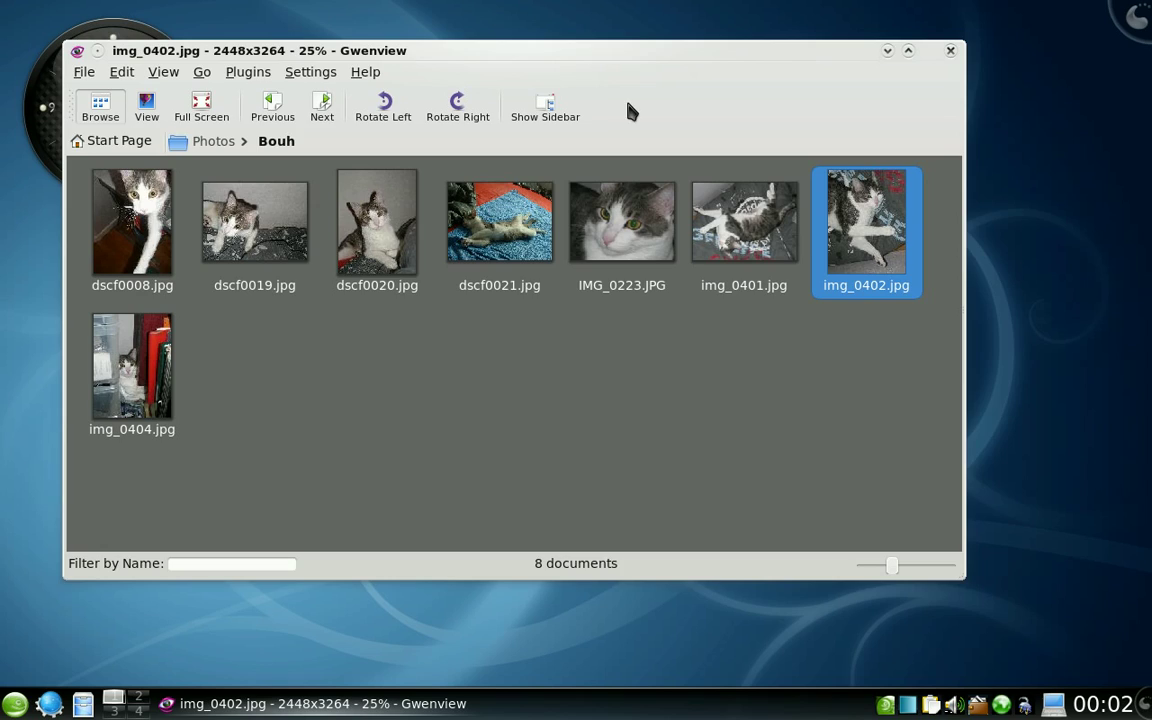
{"action": "mouse_move", "coordinate": [632, 62]}
{"action": "left_mouse_down"}
{"action": "mouse_move", "coordinate": [730, 51]}
{"action": "mouse_move", "coordinate": [607, 49]}
{"action": "mouse_move", "coordinate": [644, 52]}
{"action": "left_mouse_up"}
{"action": "left_click_drag", "start_coordinate": [623, 50], "coordinate": [603, 69]}
{"action": "left_click", "coordinate": [605, 75]}
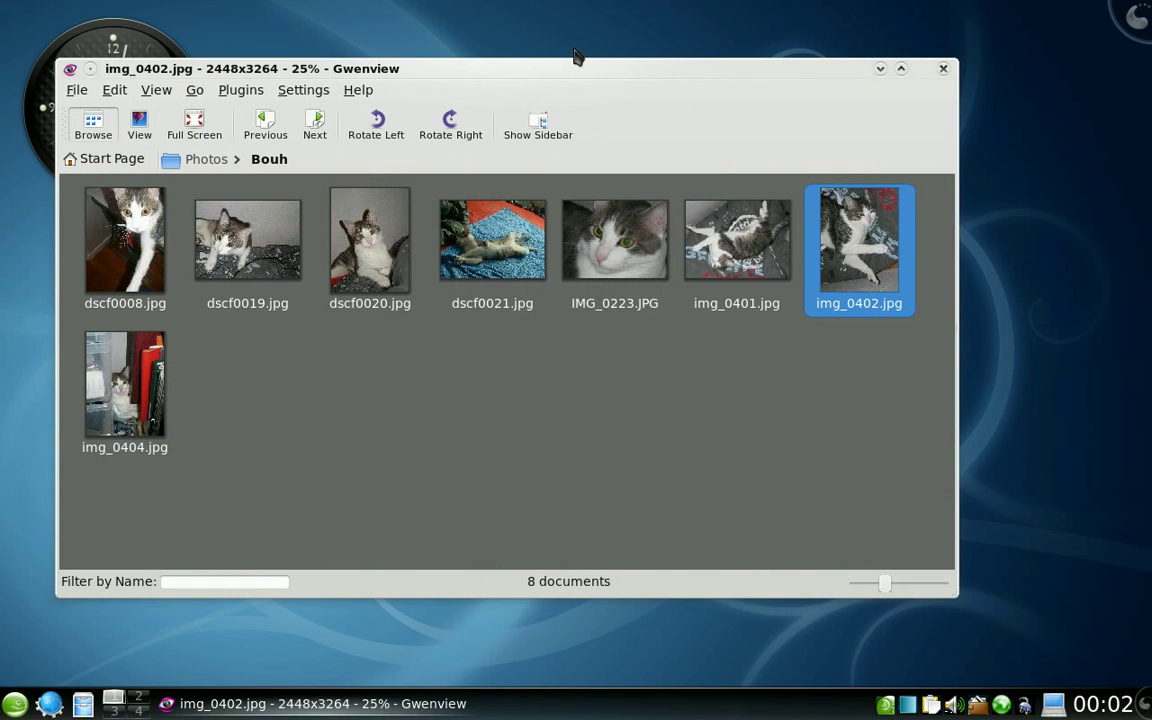